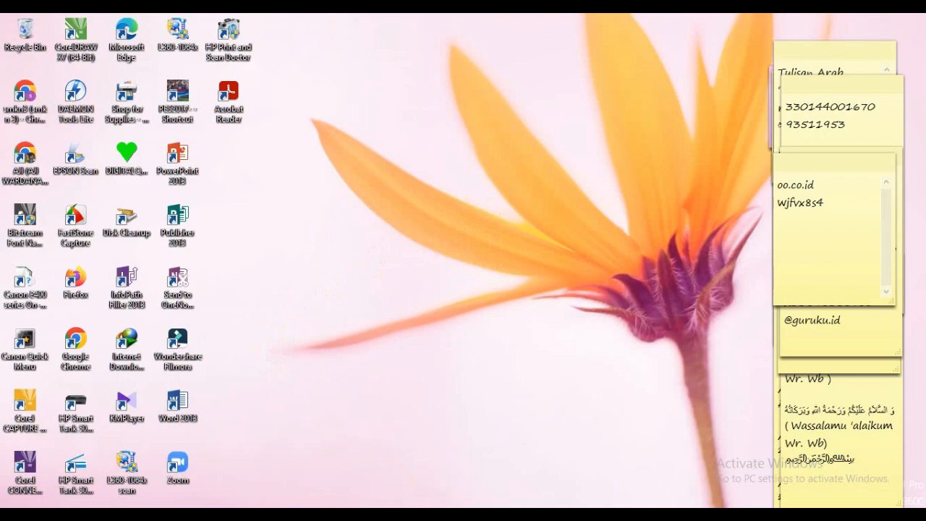
- Switch to Chrome and open the e-Rapor SMK login page at erapor.smkn3pwt.sch.id:8154/login
click(437, 515)
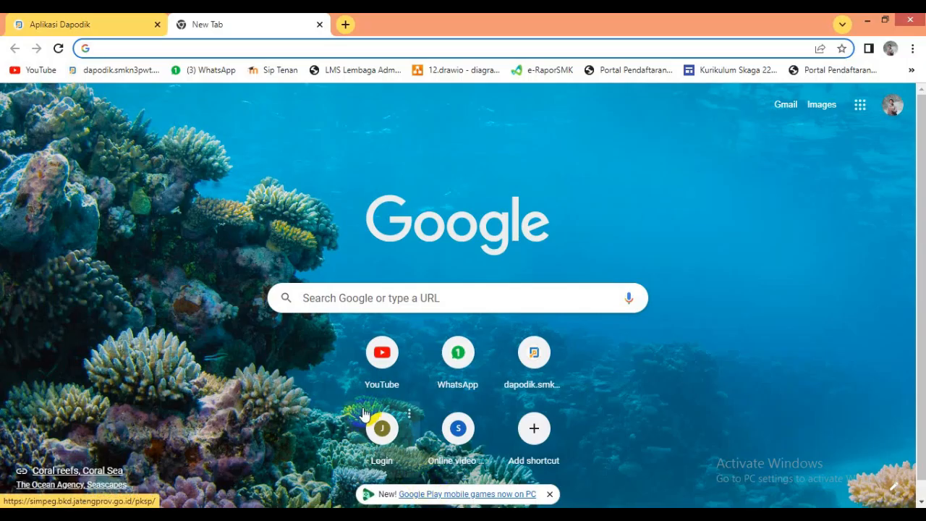
click(165, 49)
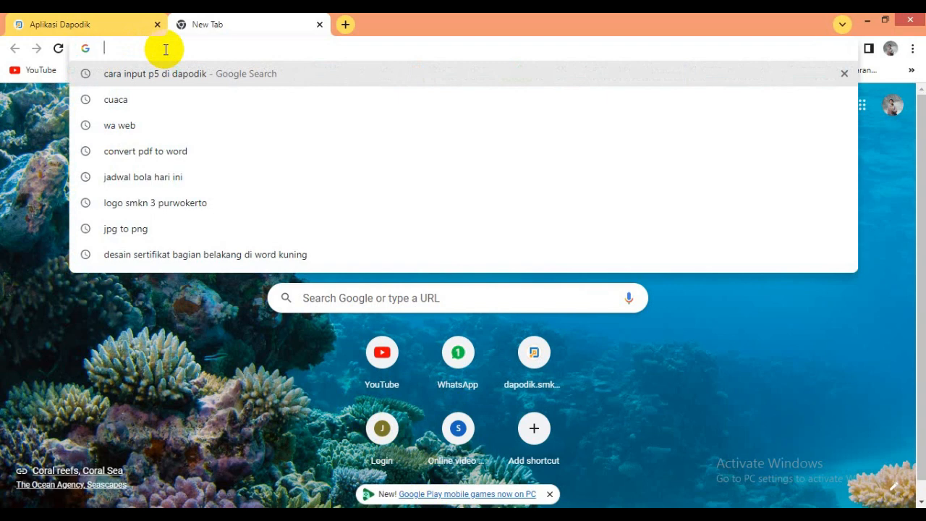
text(er)
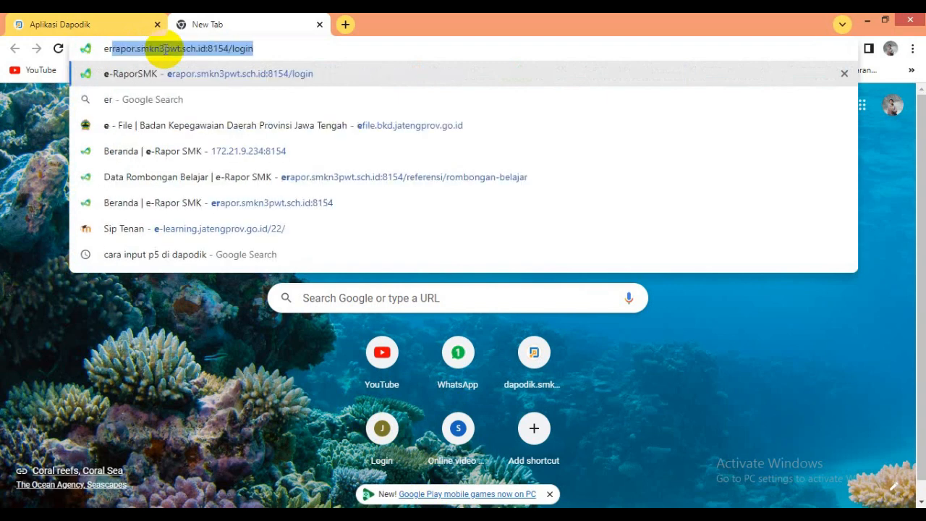
text(apor)
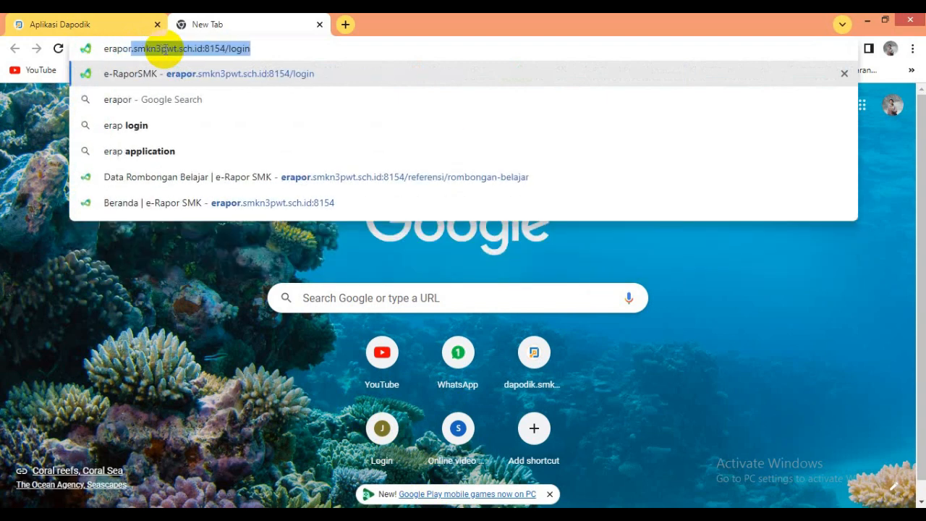
text(.smk)
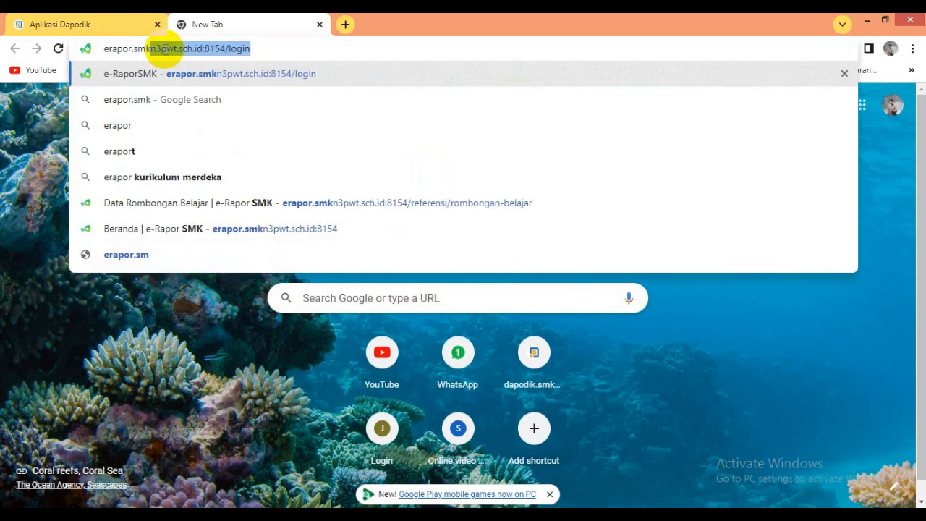
text(n3pw)
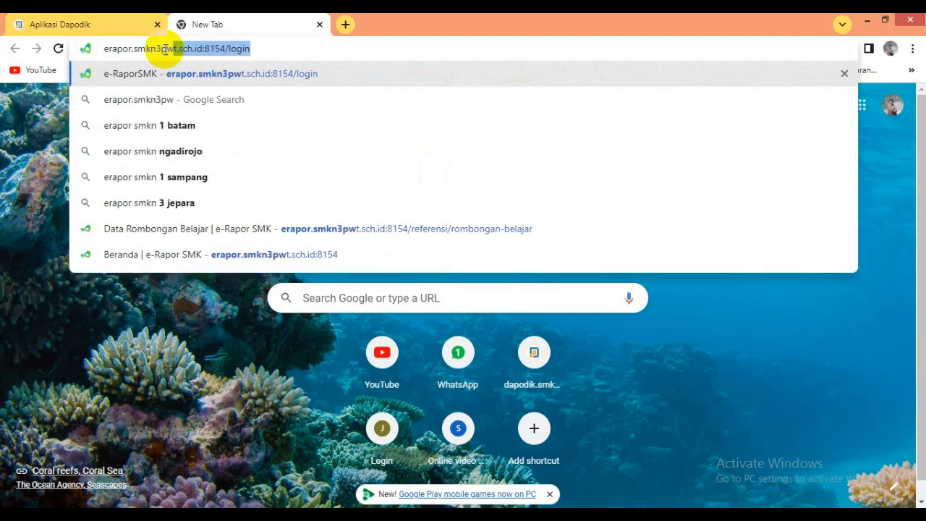
text(t.sc)
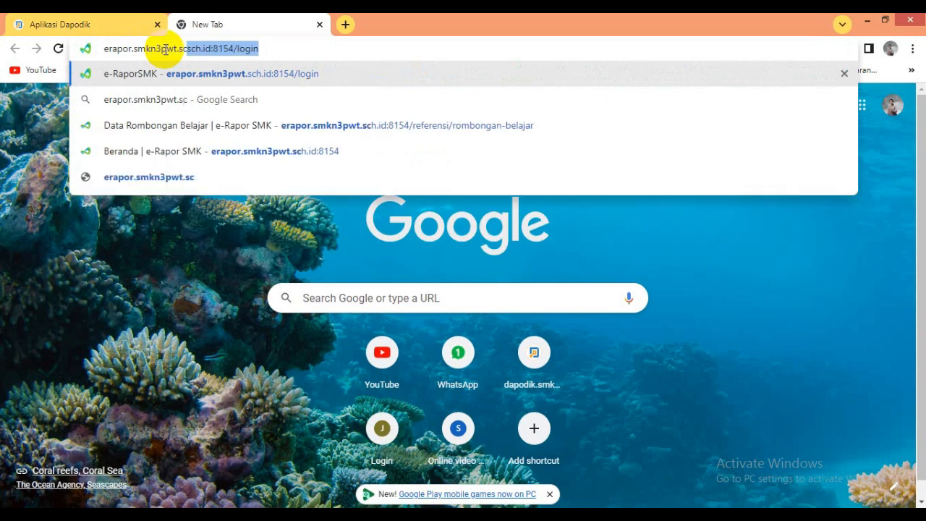
text(h.i)
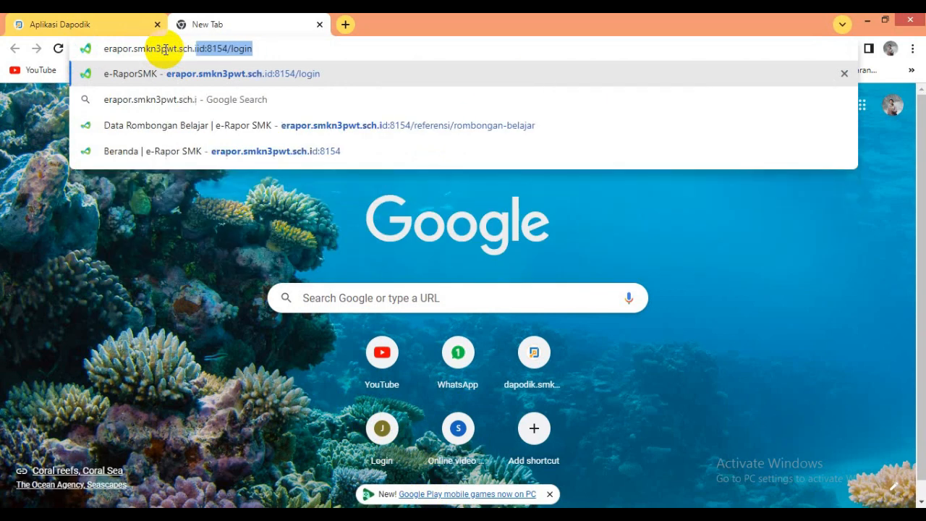
text(d:)
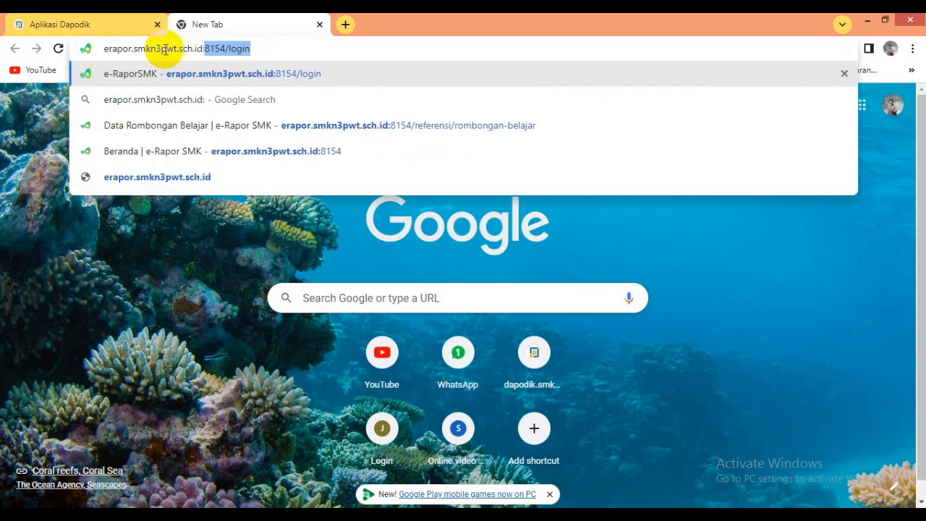
text(8154)
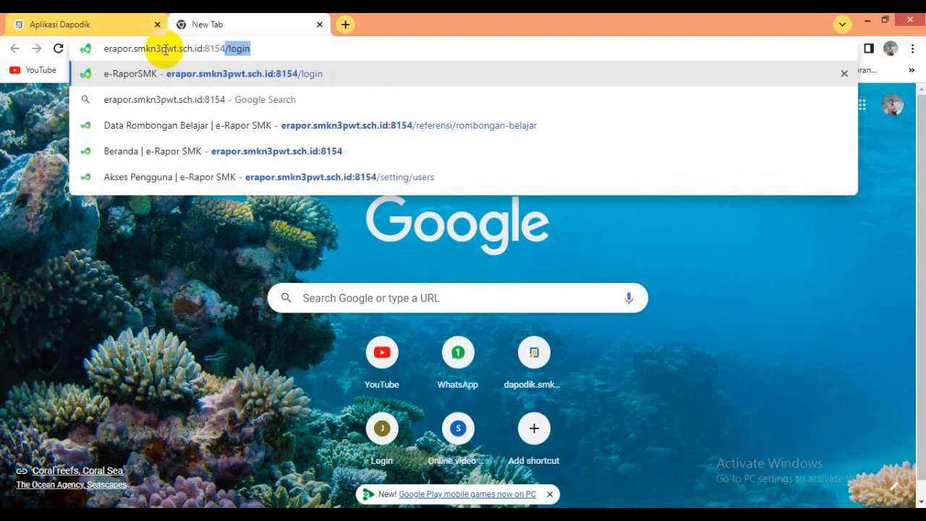
key(Return)
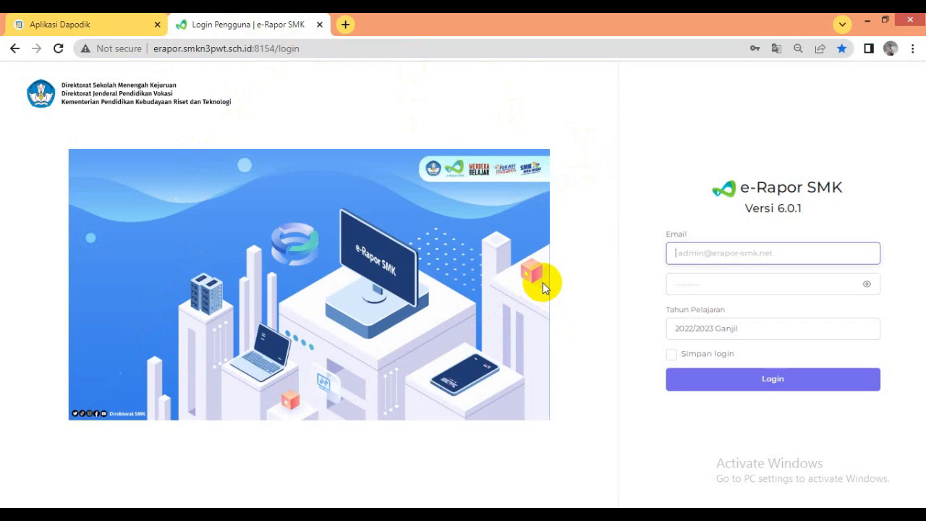
- Log in to e-Rapor SMK for 2022/2023 Ganjil with the teacher's saved e-mail and account password
click(718, 252)
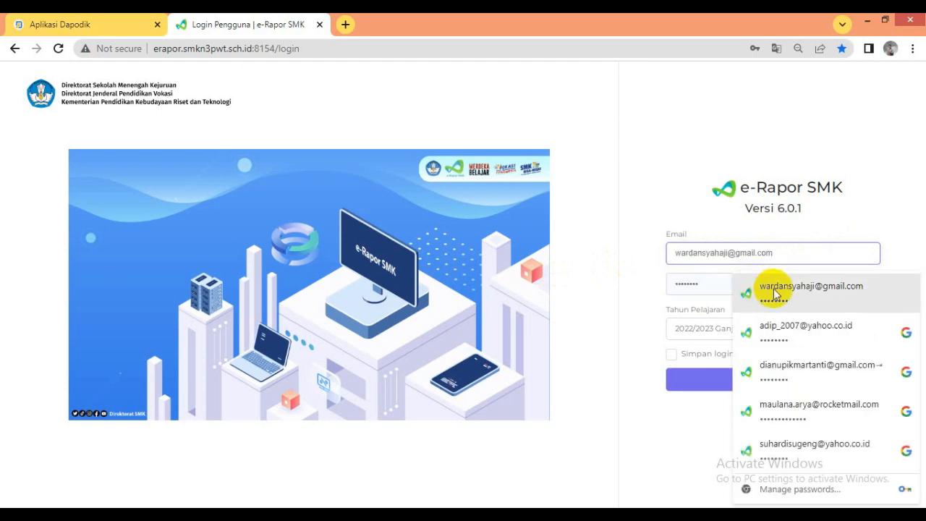
click(774, 288)
click(775, 289)
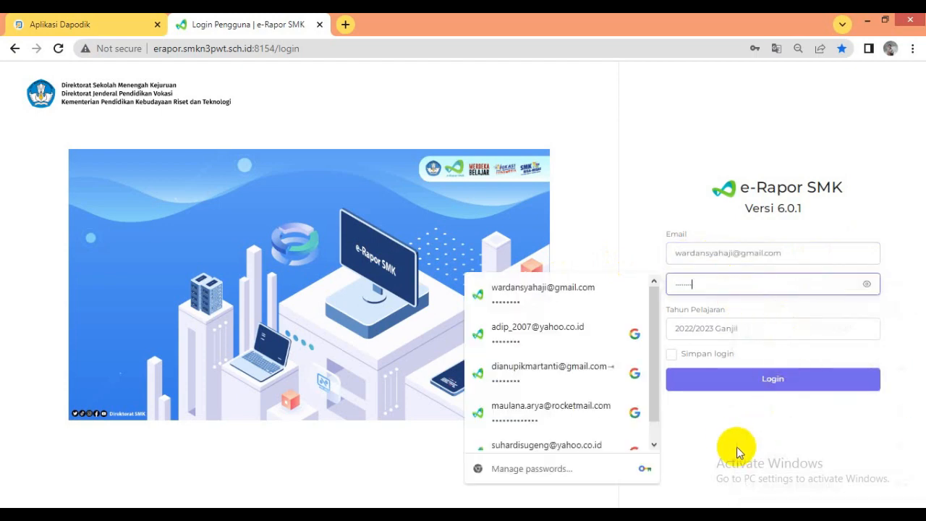
click(718, 434)
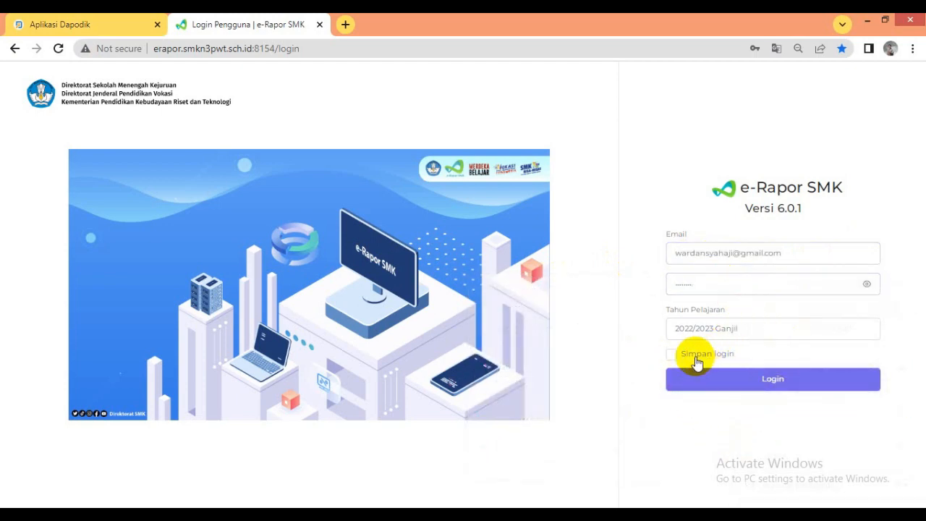
click(774, 379)
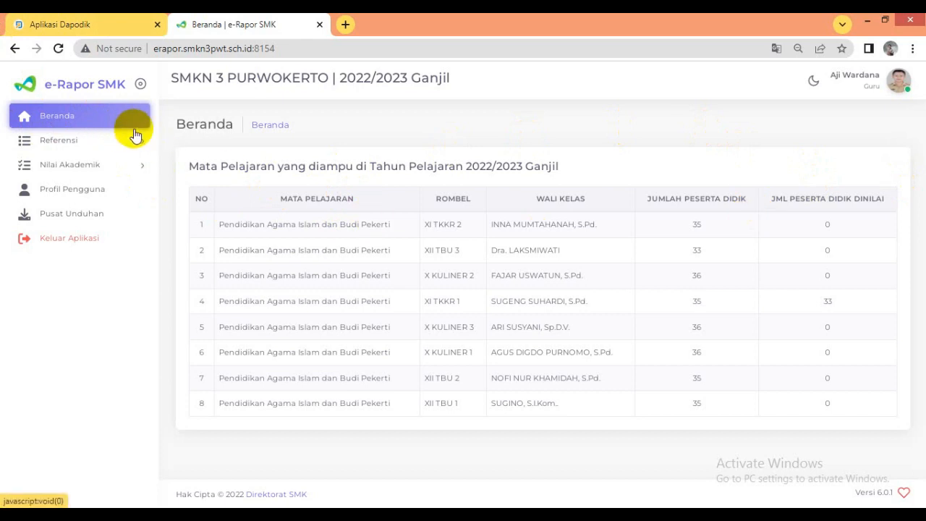
- Review the Referensi pages for Peserta Didik Aktif, Kompetensi Dasar, Capaian Pembelajaran and Tujuan Pembelajaran
click(73, 119)
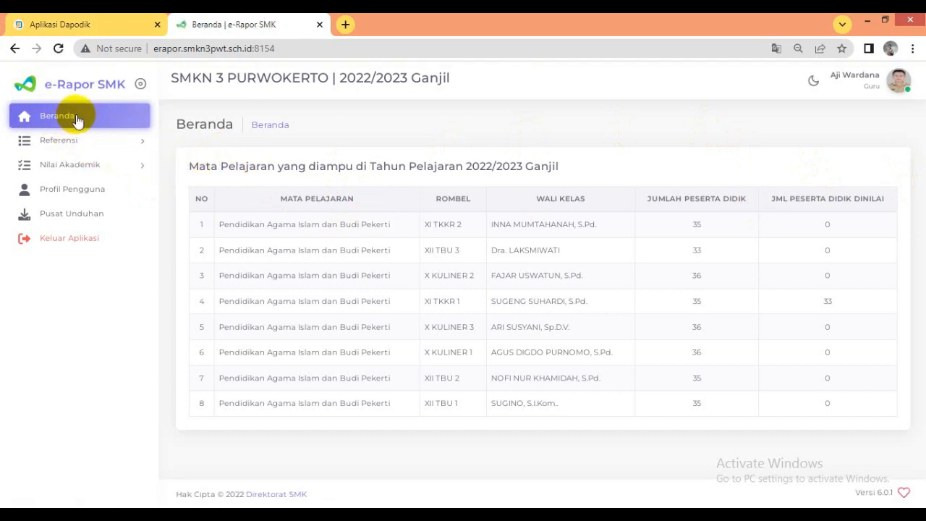
click(73, 142)
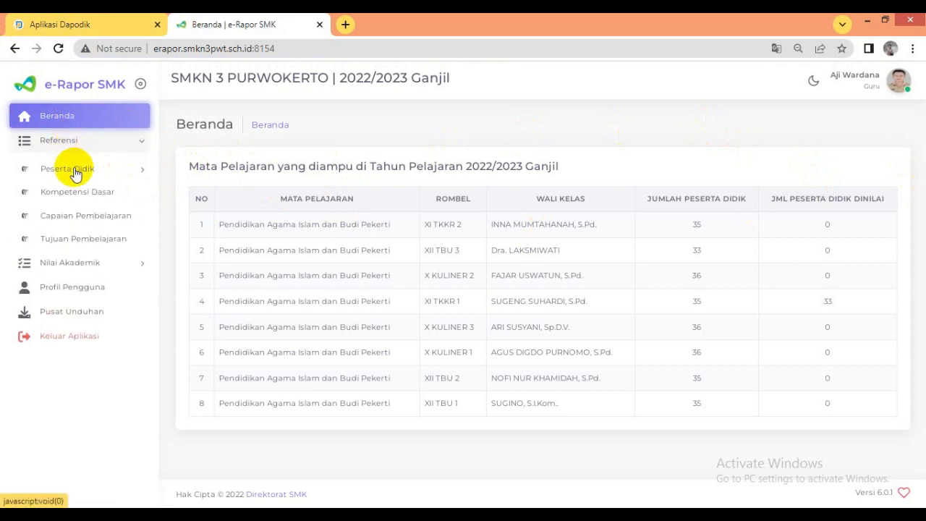
click(73, 171)
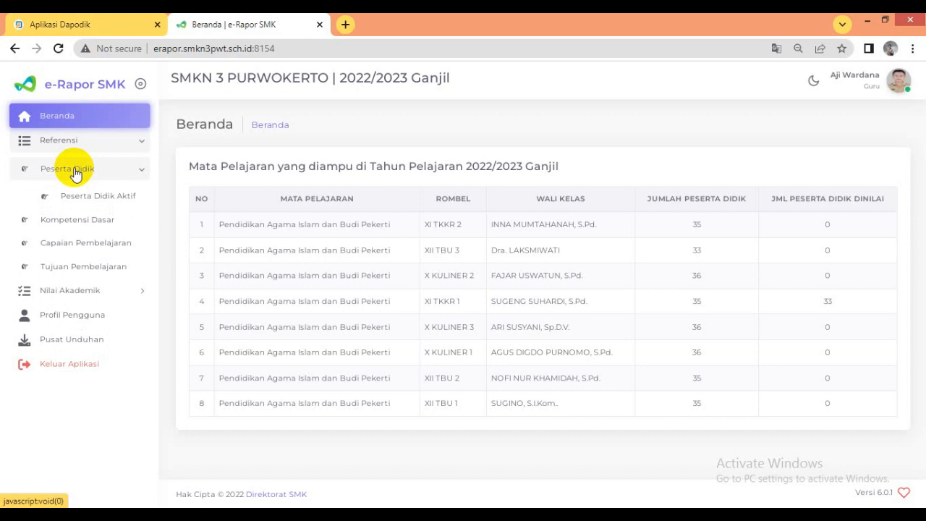
click(86, 193)
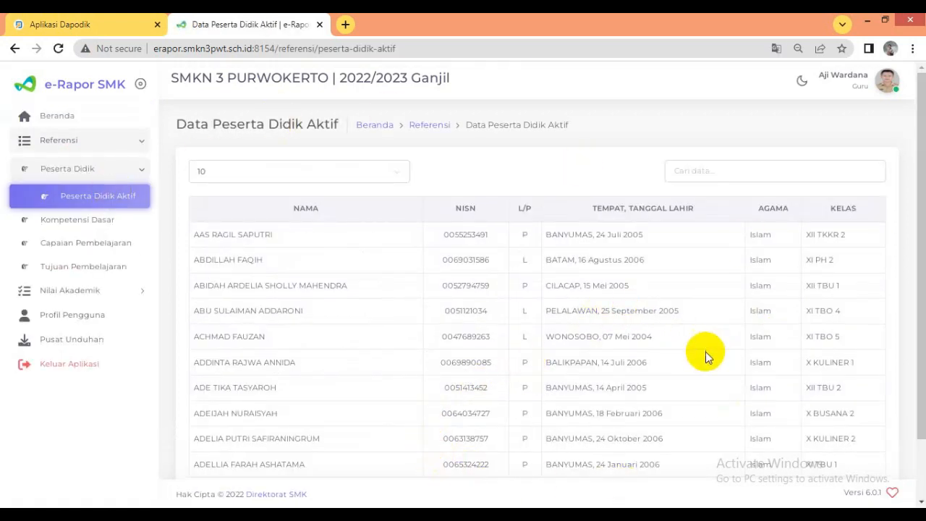
click(78, 222)
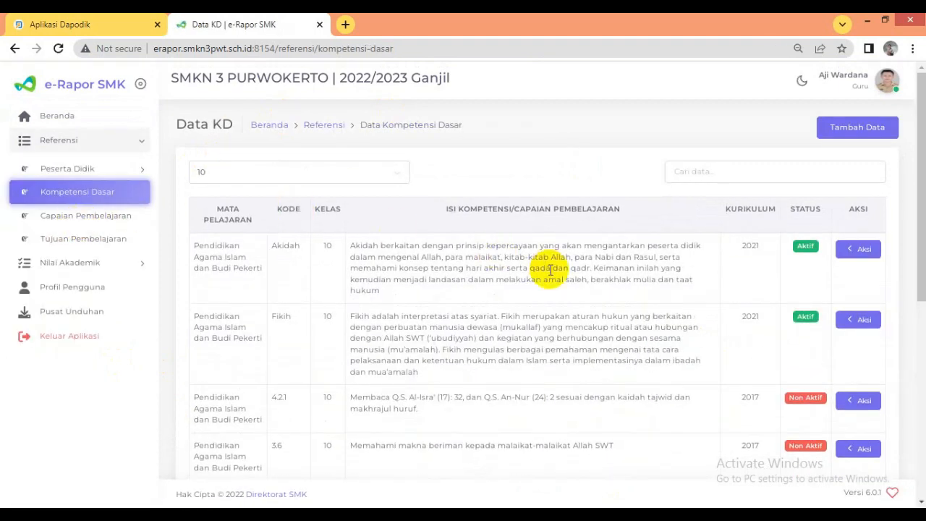
scroll(388, 303, down, 3)
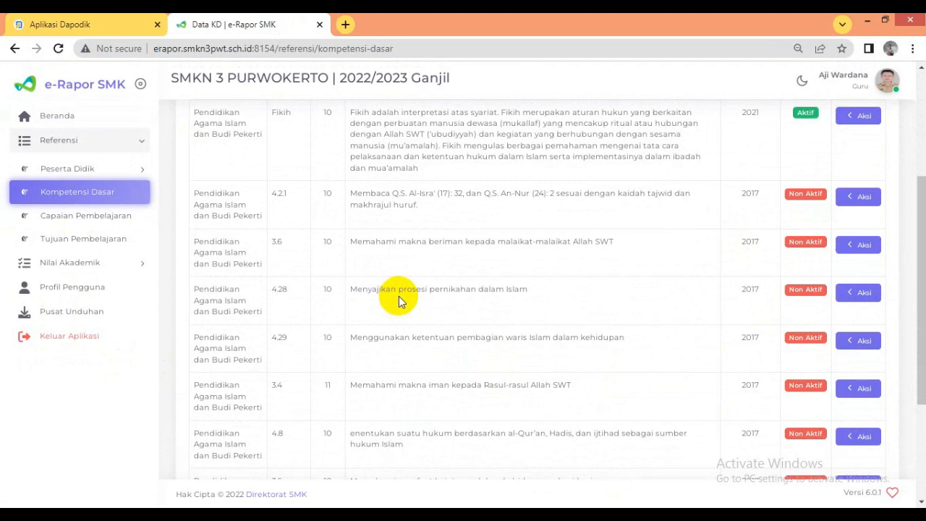
click(97, 220)
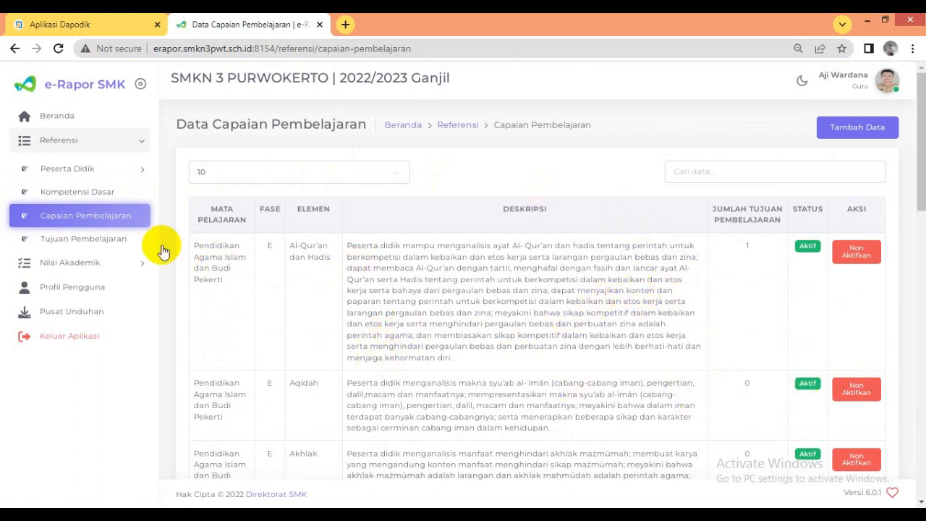
click(94, 239)
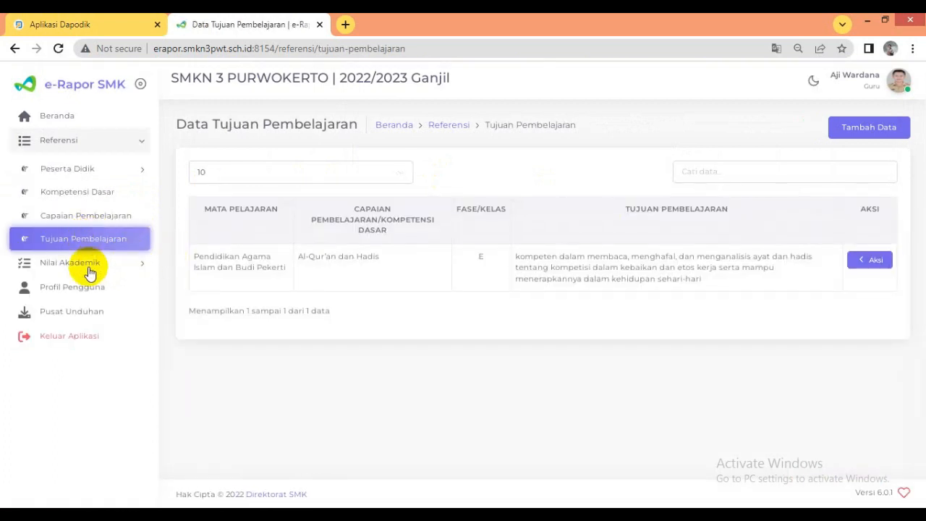
- Look through the Nilai Akademik entries, the Profil Pengguna page down to its password section, and the Pusat Unduhan page
click(78, 269)
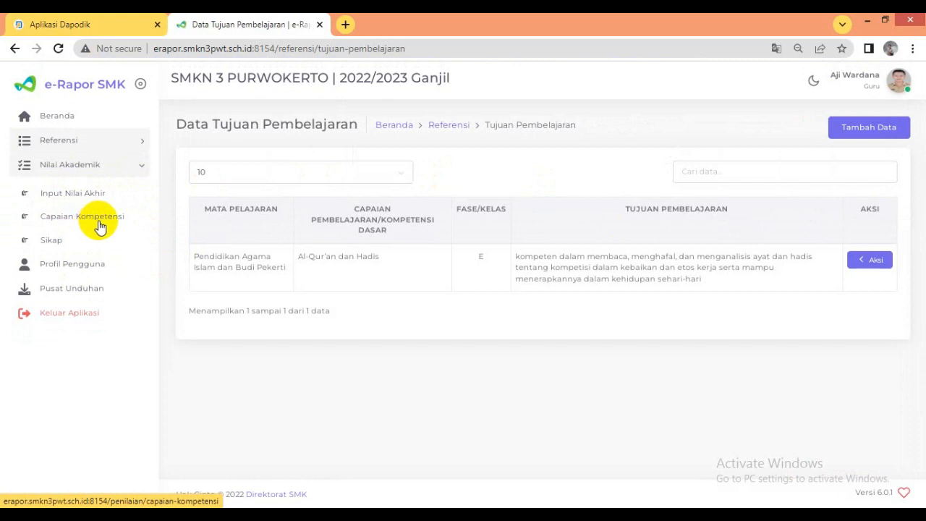
click(65, 264)
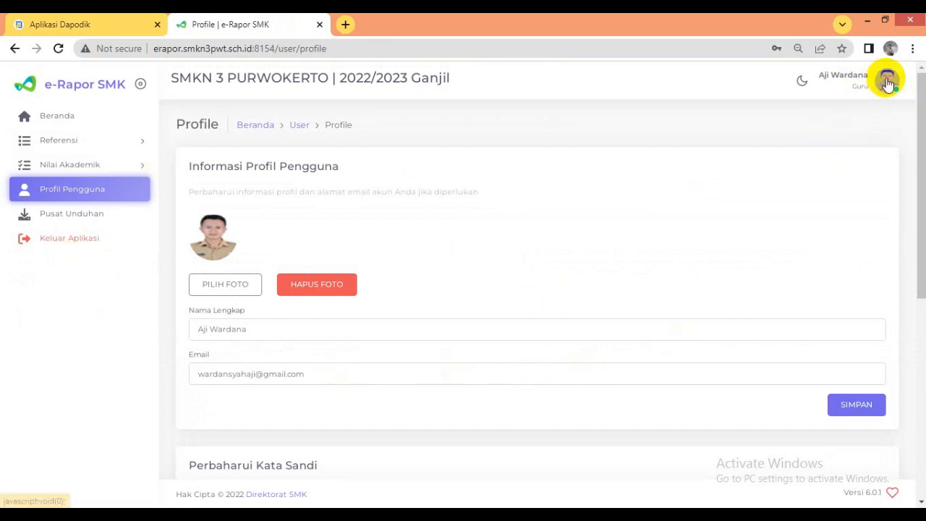
scroll(354, 419, down, 4)
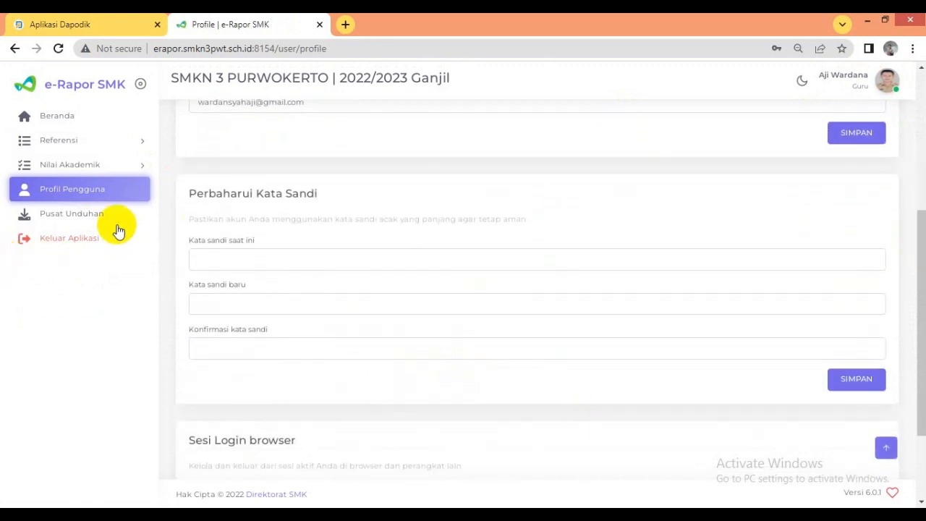
click(82, 212)
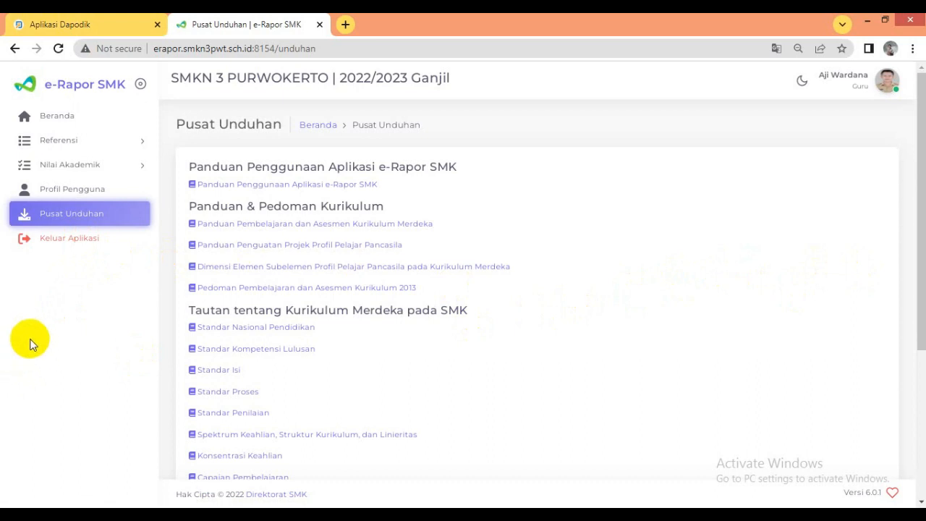
- Open the form for adding a new Tujuan Pembelajaran under the Referensi data
click(64, 142)
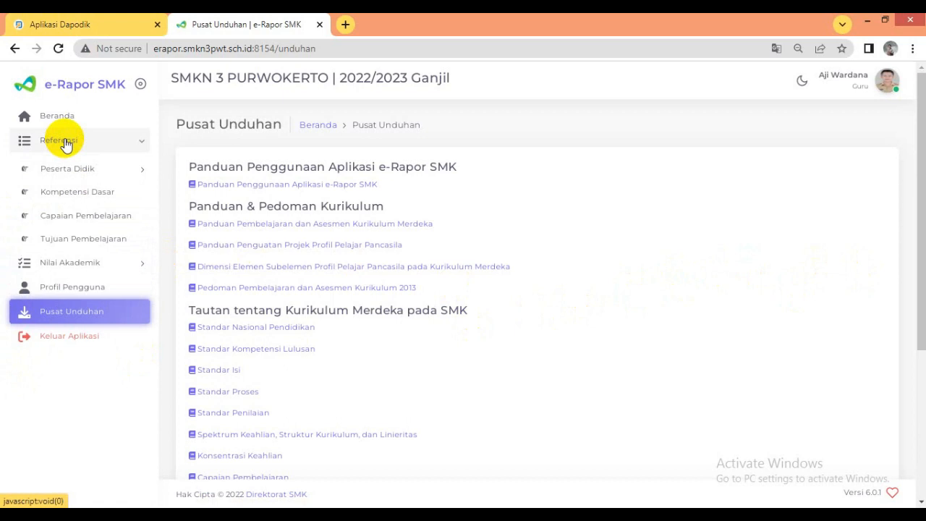
click(86, 245)
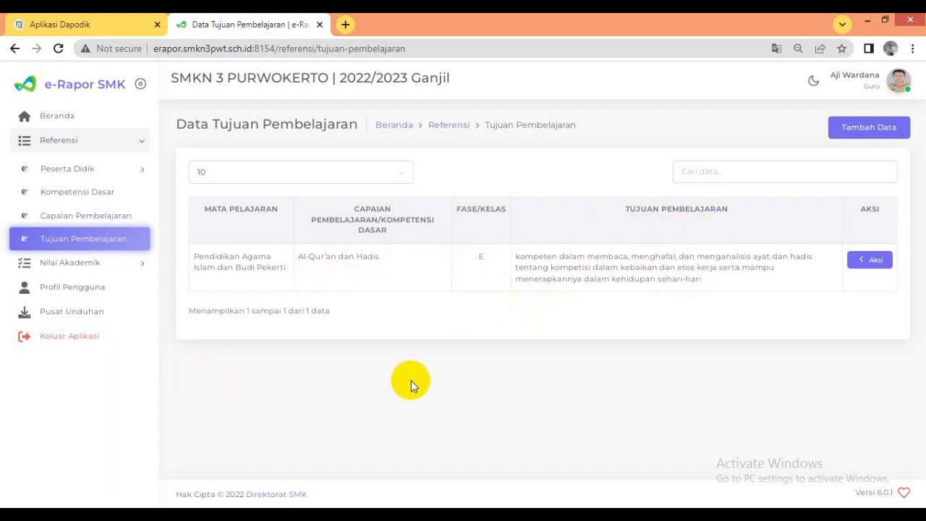
click(874, 128)
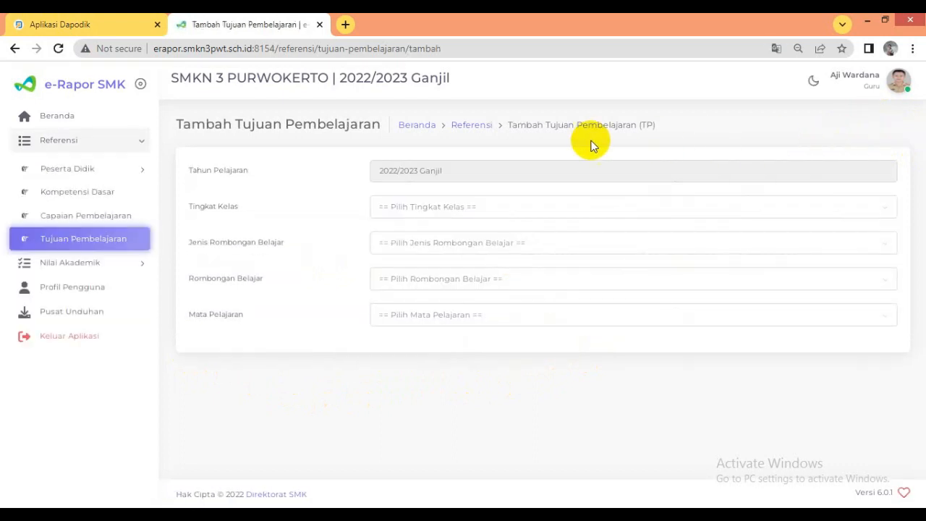
- Set Tingkat Kelas to Kelas 10, Jenis Rombongan Belajar to Reguler and Rombongan Belajar to X KULINER 1
click(446, 216)
click(419, 228)
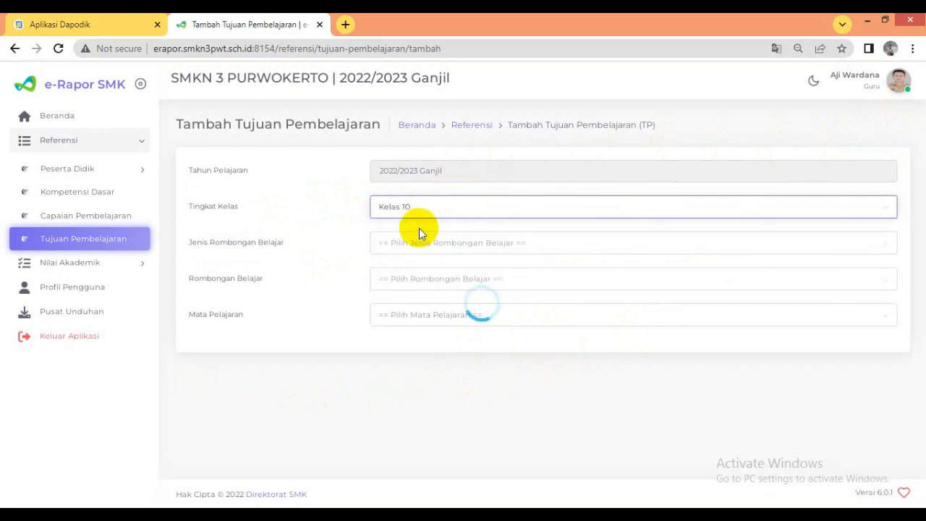
click(437, 248)
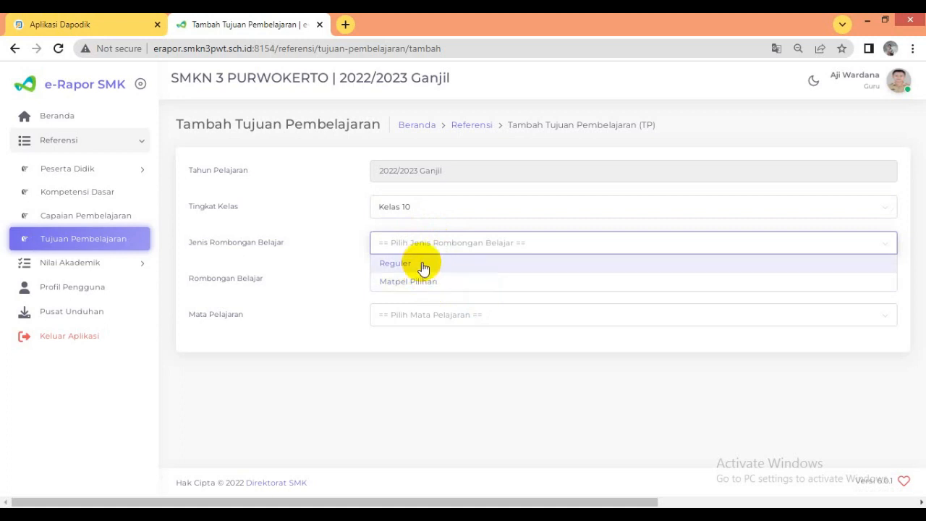
click(424, 265)
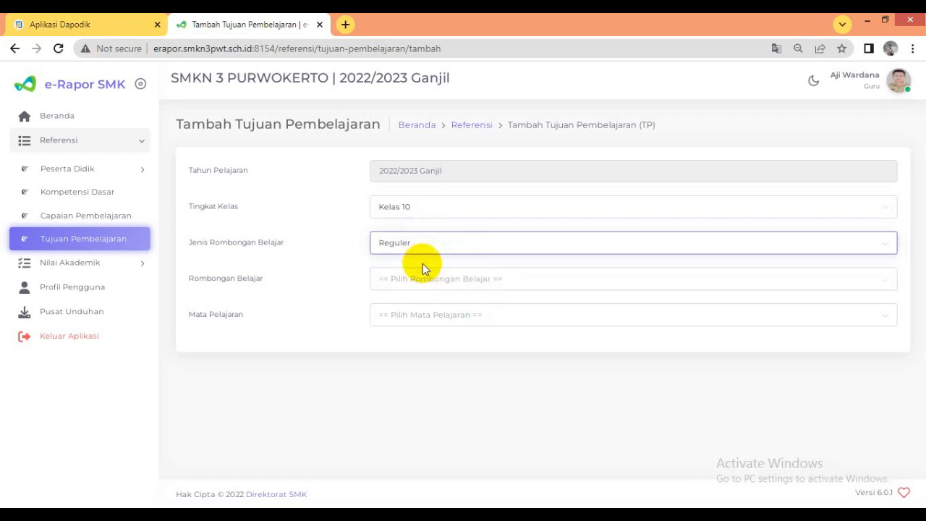
click(423, 282)
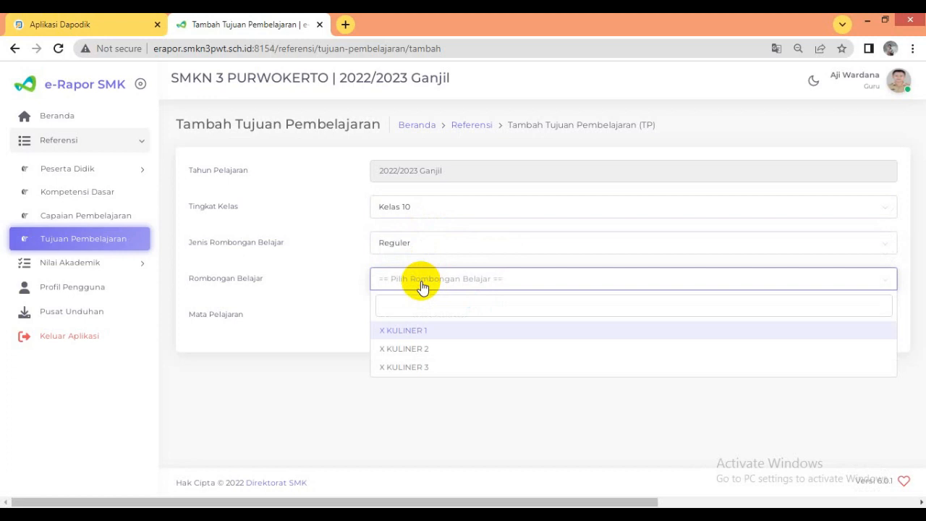
click(426, 336)
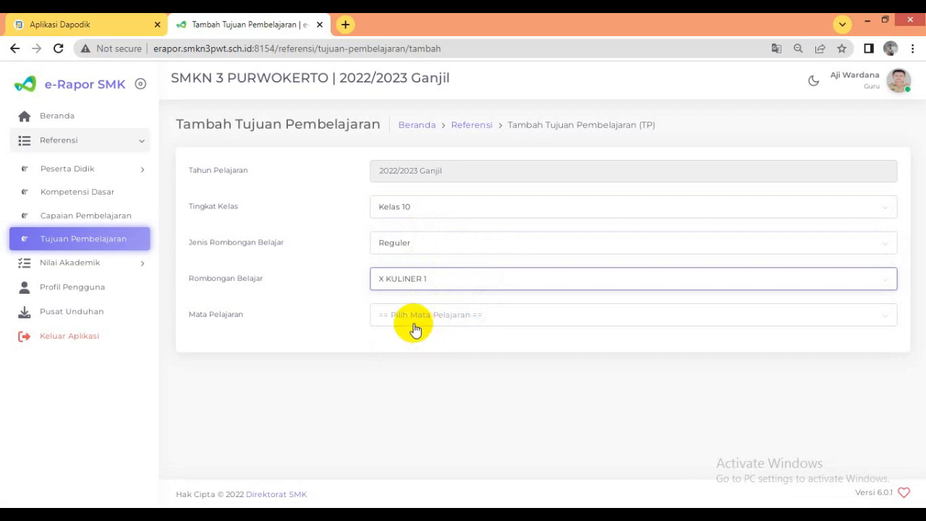
- Set Mata Pelajaran to Pendidikan Agama Islam dan Budi Pekerti and choose the Fase E Capaian Pembelajaran about makna syu'ab al-īmān
click(410, 316)
click(462, 370)
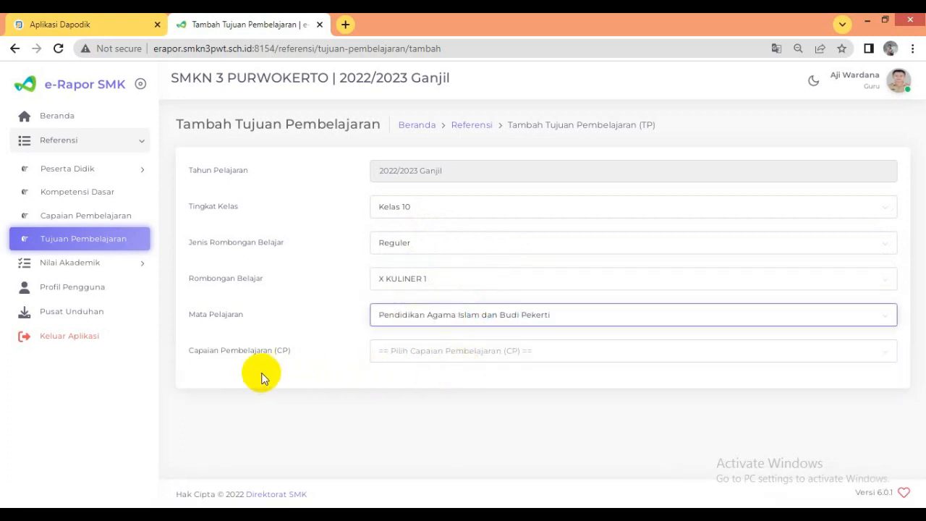
click(451, 360)
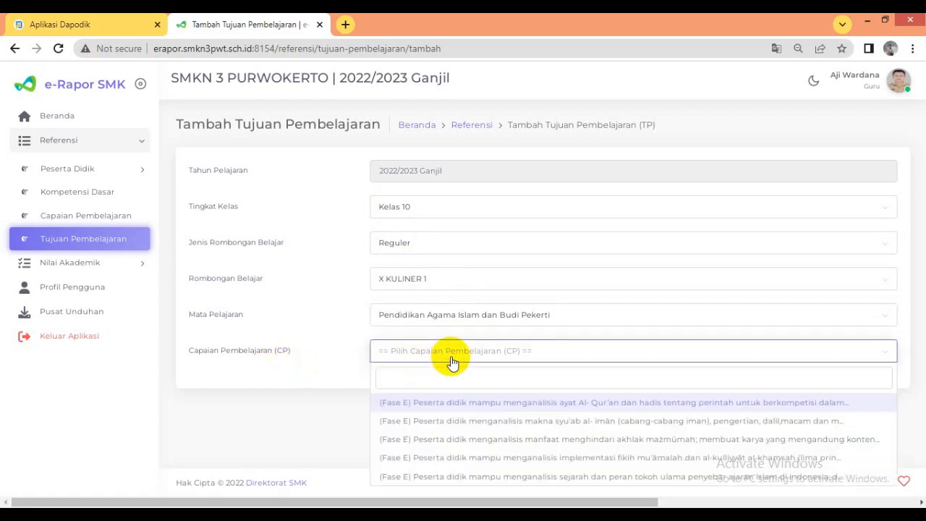
click(501, 422)
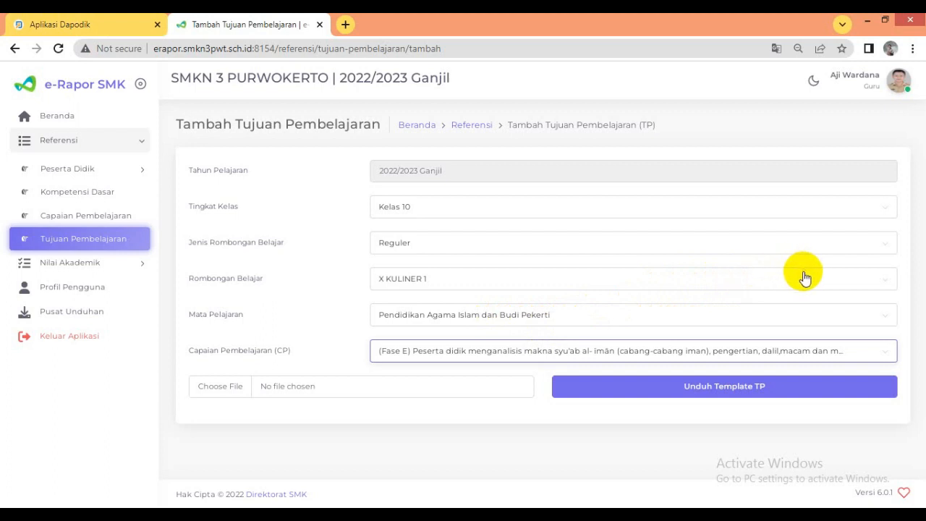
- Download the TP template for this Capaian Pembelajaran, open it in Excel and enable editing
click(731, 393)
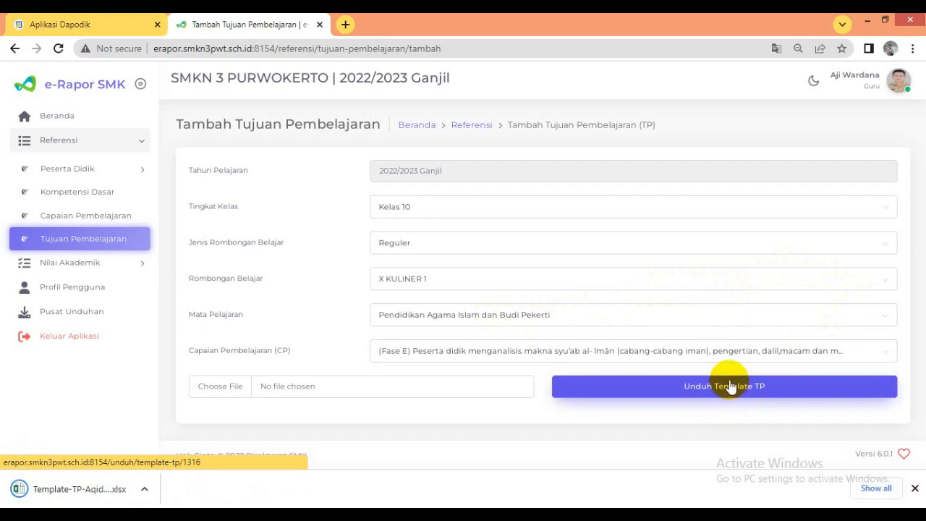
click(52, 493)
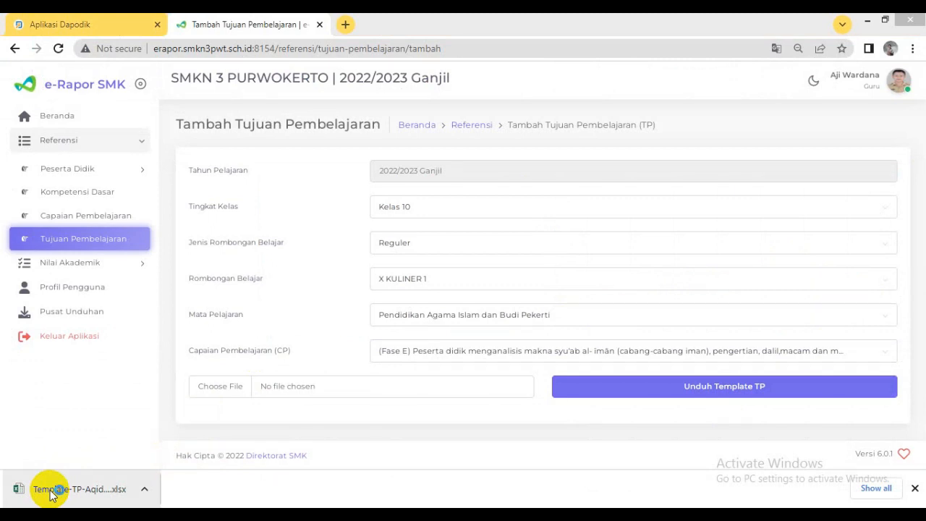
click(51, 495)
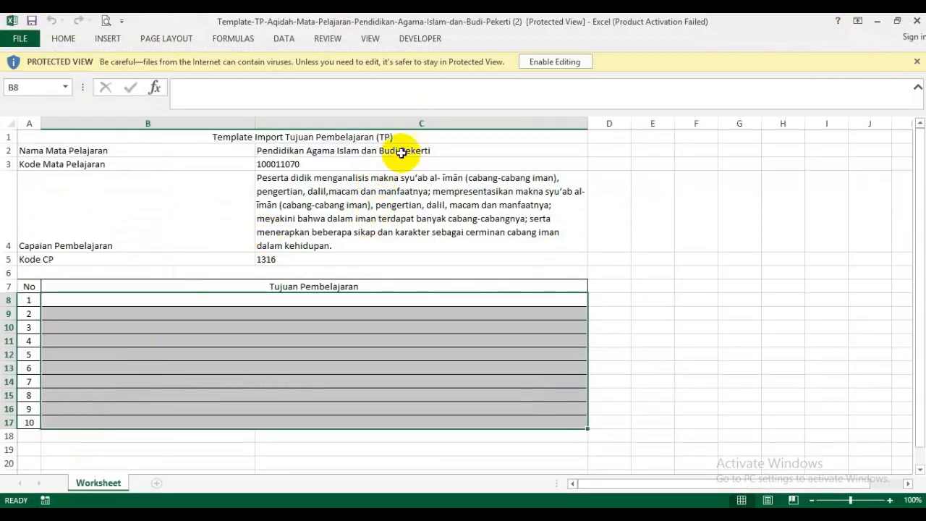
click(555, 63)
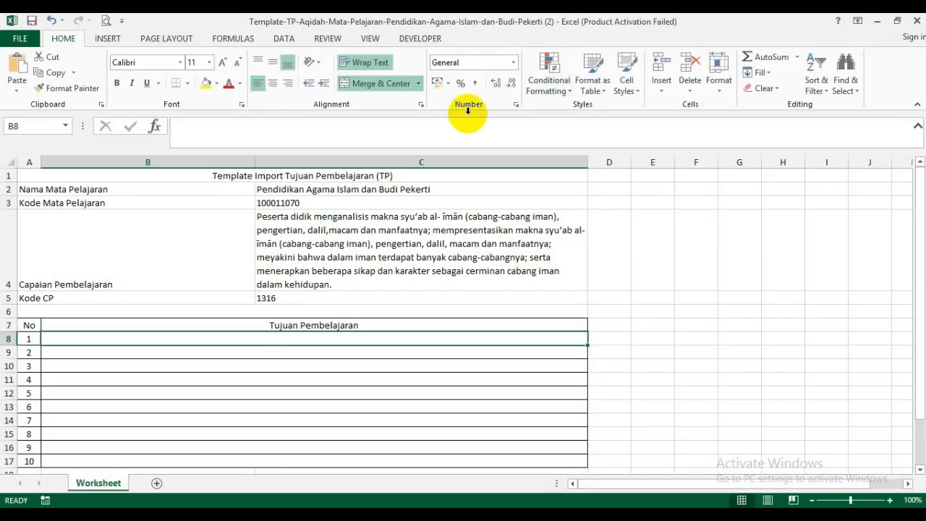
click(718, 351)
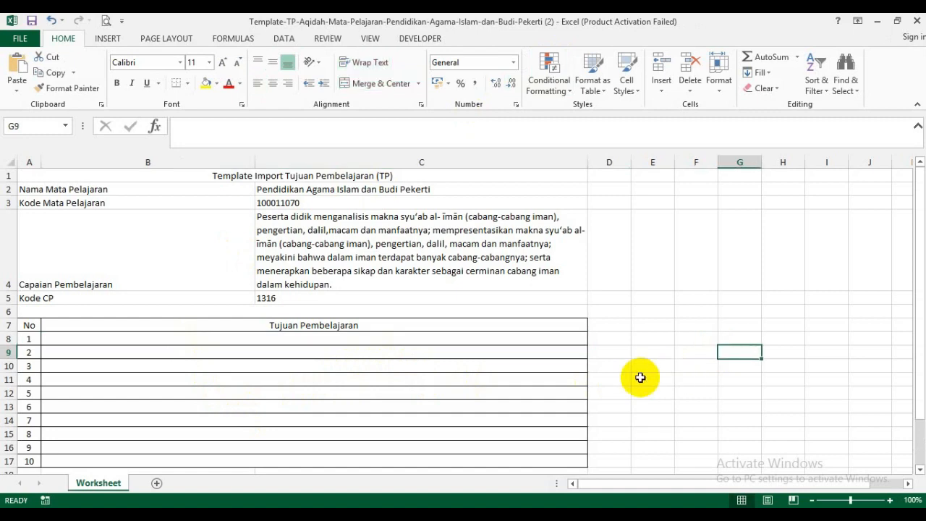
scroll(641, 376, down, 2)
scroll(383, 318, up, 1)
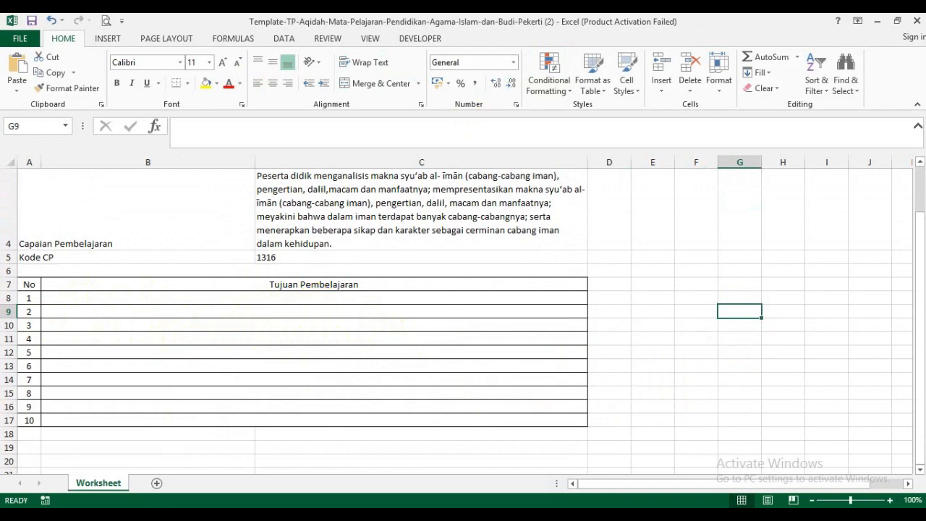
- Copy the four Aqidah objectives in C5:C8 of the TP Pendidikan Agama Islam dan Budi Pekerti workbook
click(246, 515)
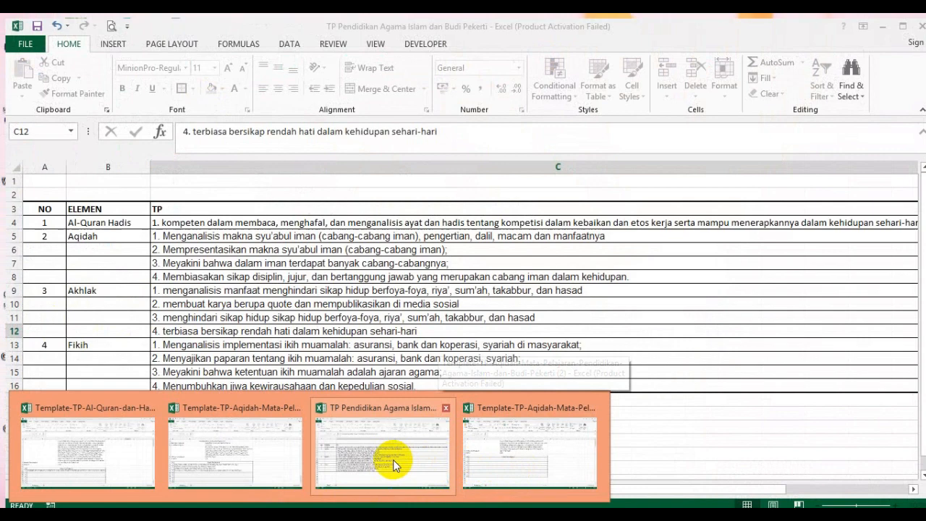
click(393, 459)
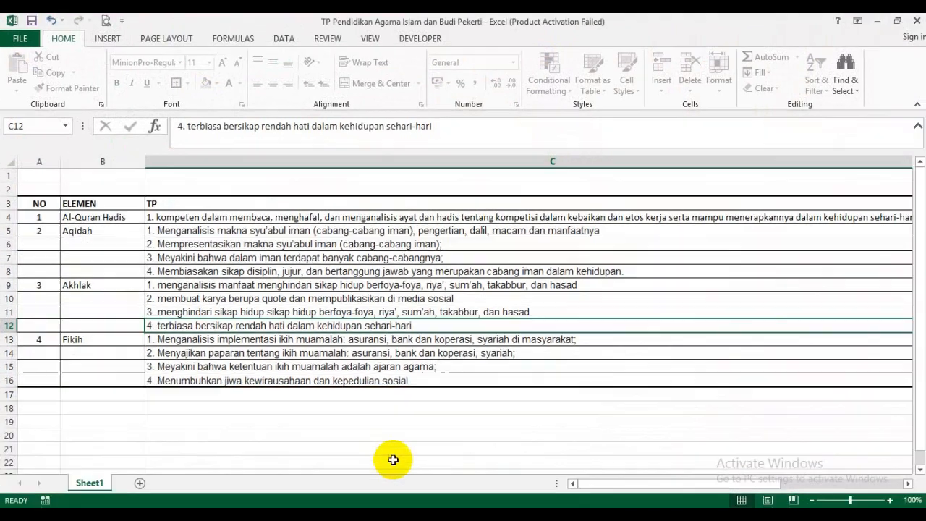
click(120, 234)
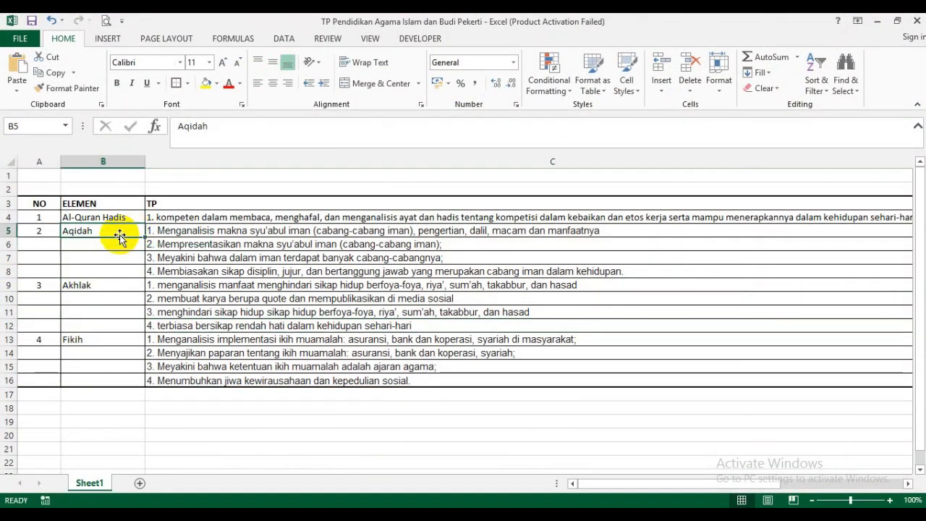
click(195, 256)
click(199, 232)
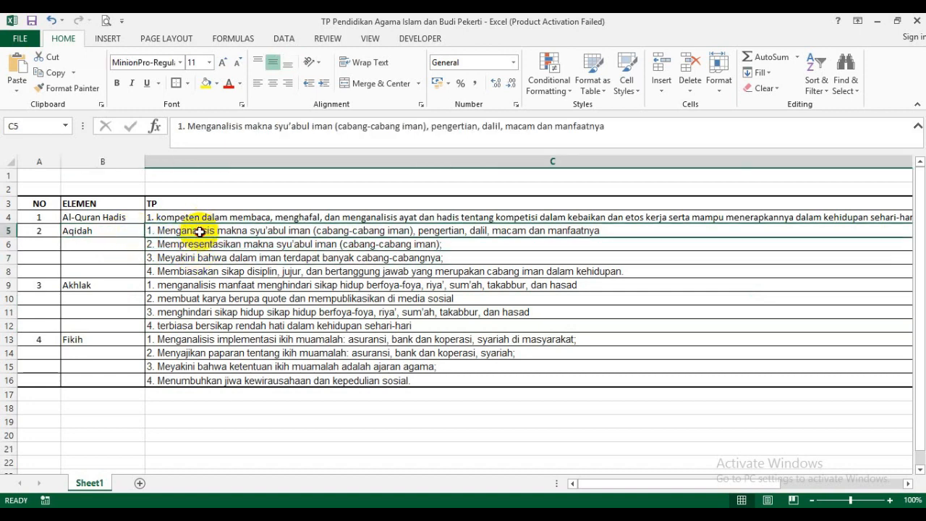
drag(199, 231, 209, 269)
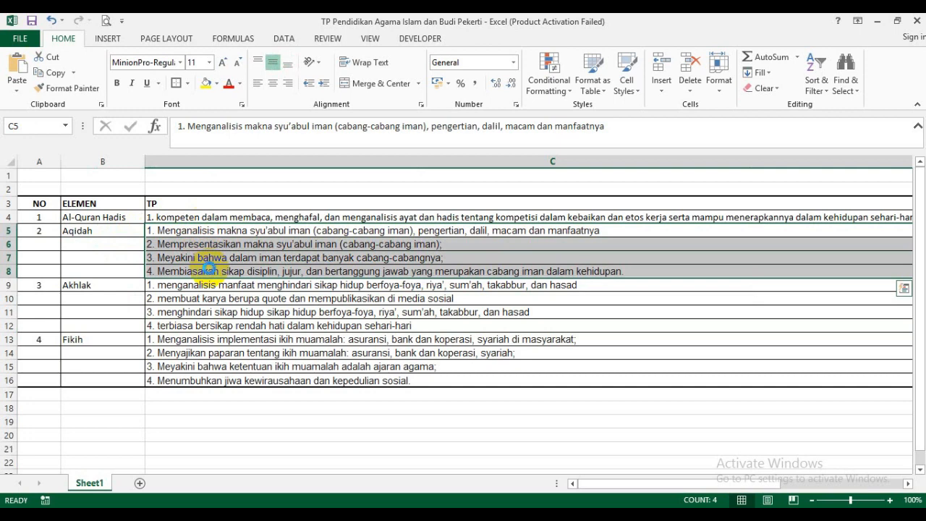
key(ctrl+c)
- Unmerge the Tujuan Pembelajaran cells for numbers 1 to 4 (B8:C11) in the Aqidah template workbook
click(217, 515)
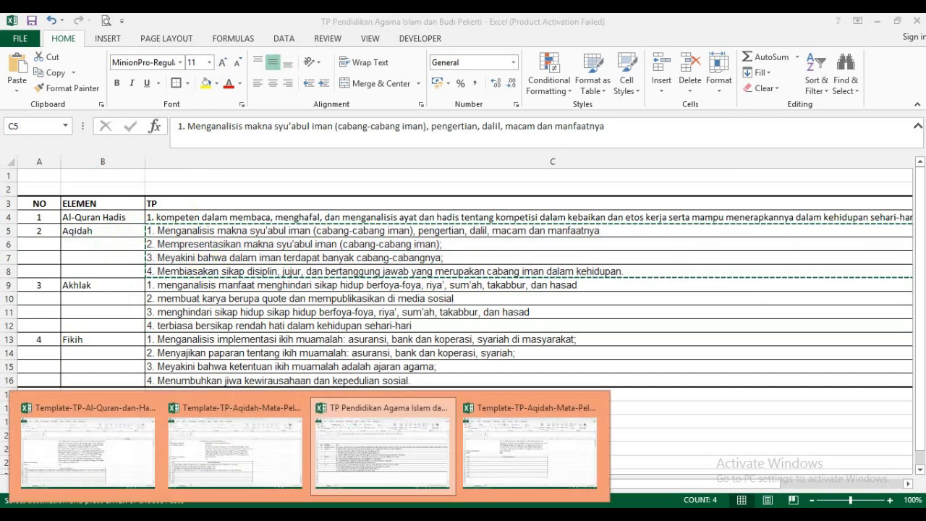
click(526, 451)
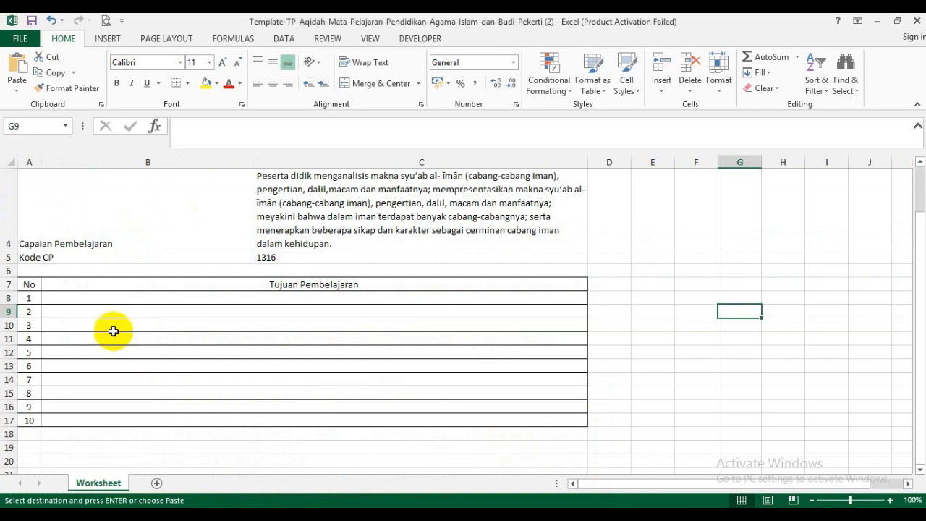
click(75, 298)
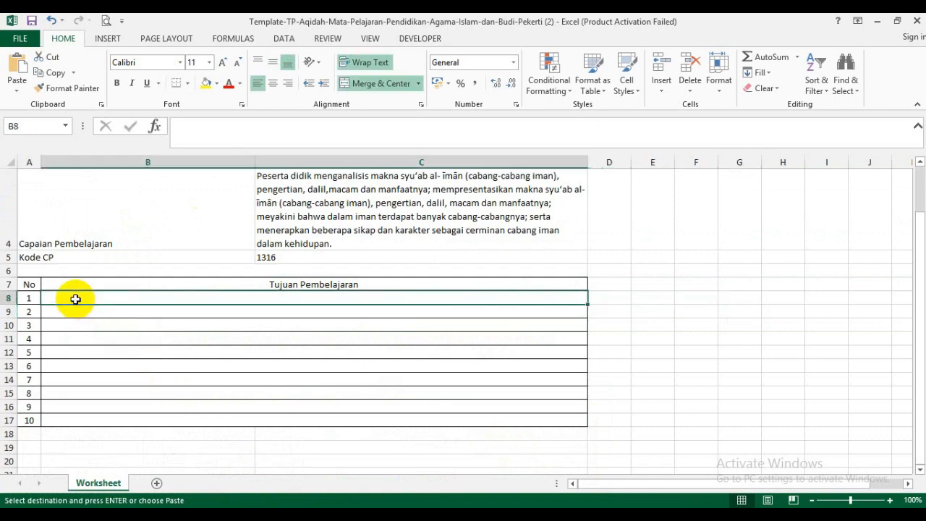
click(105, 337)
drag(68, 298, 73, 337)
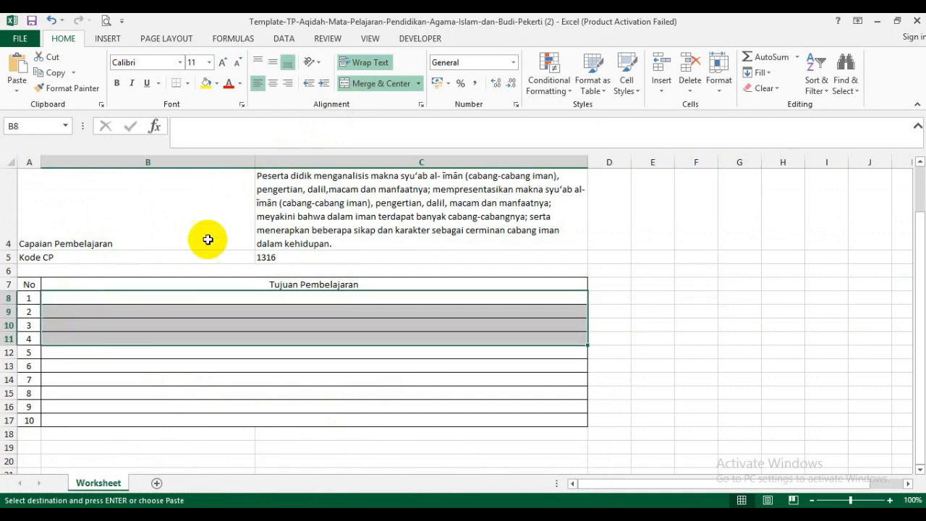
click(379, 85)
click(739, 379)
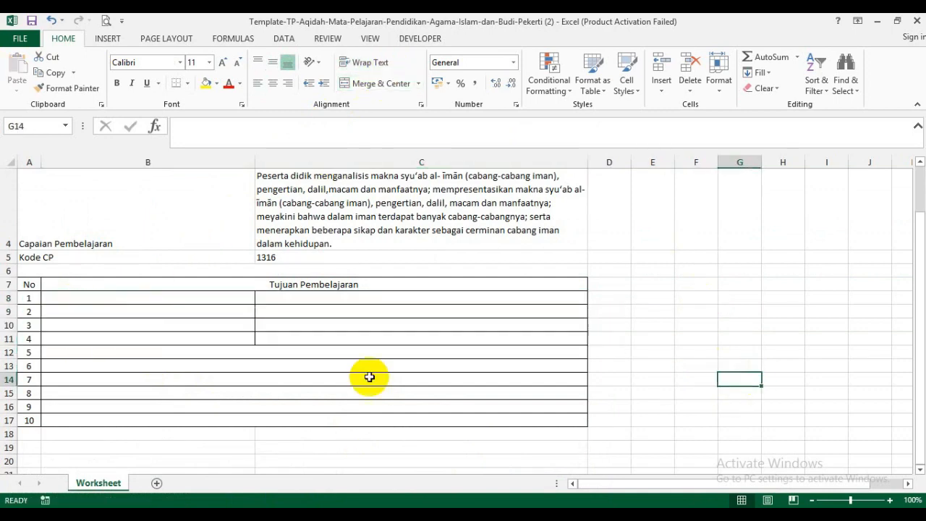
click(63, 298)
right_click(64, 298)
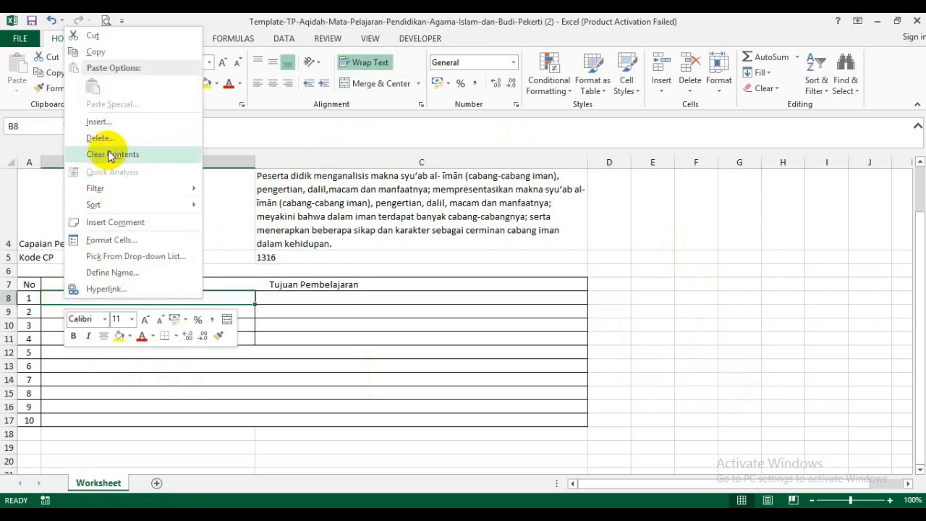
key(Escape)
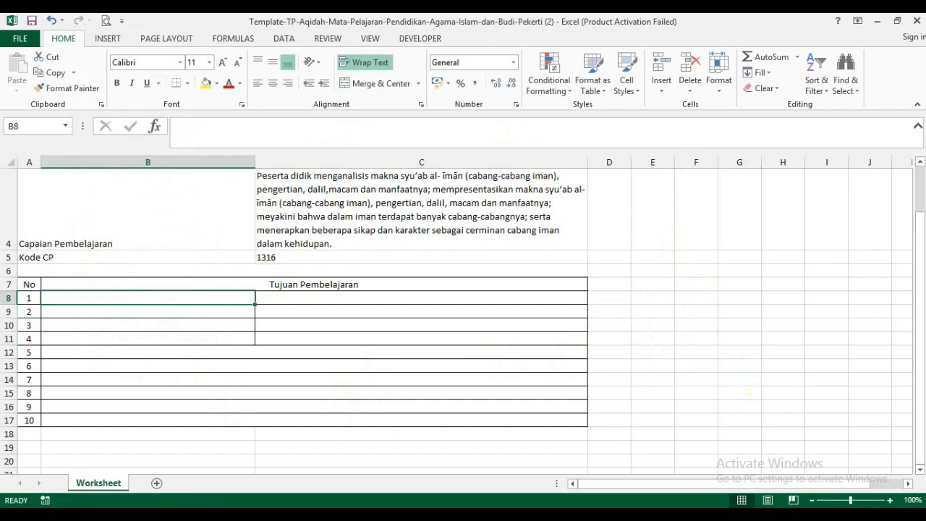
- Copy the four Aqidah objectives from C5:C8 of the TP Pendidikan Agama Islam workbook and paste them into the template starting at B8
click(396, 447)
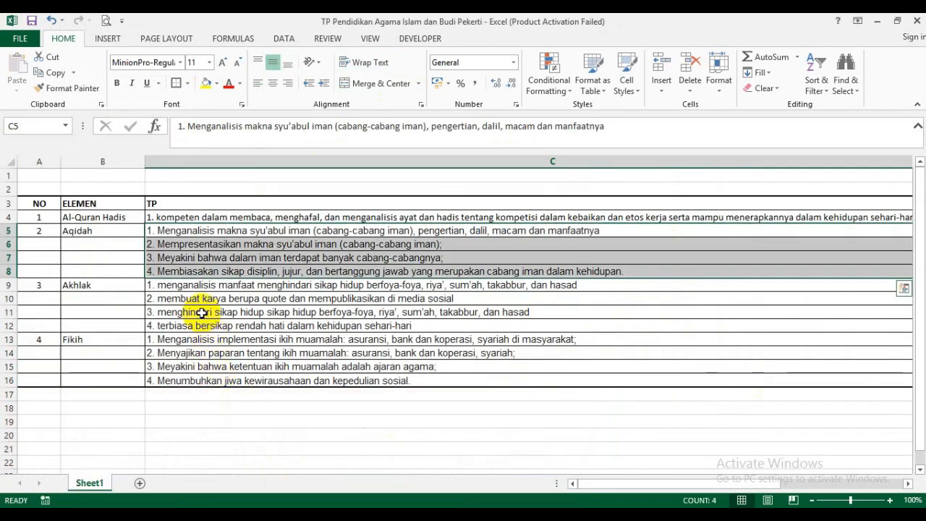
click(201, 312)
drag(207, 231, 212, 266)
key(ctrl+c)
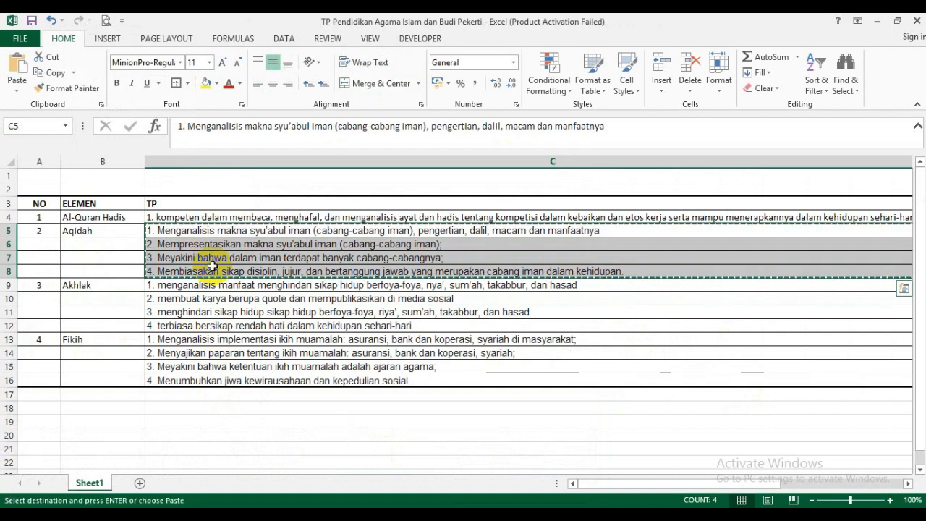
mouse_move(415, 493)
click(514, 453)
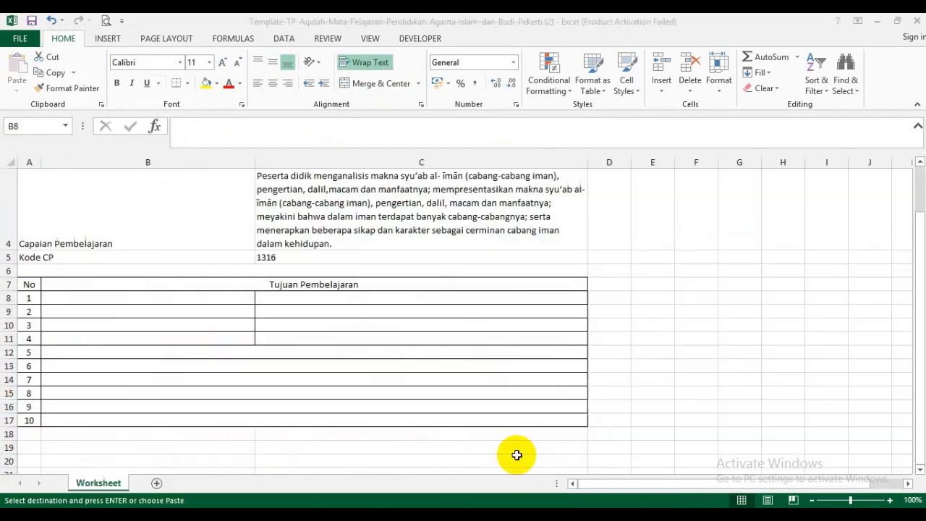
right_click(60, 300)
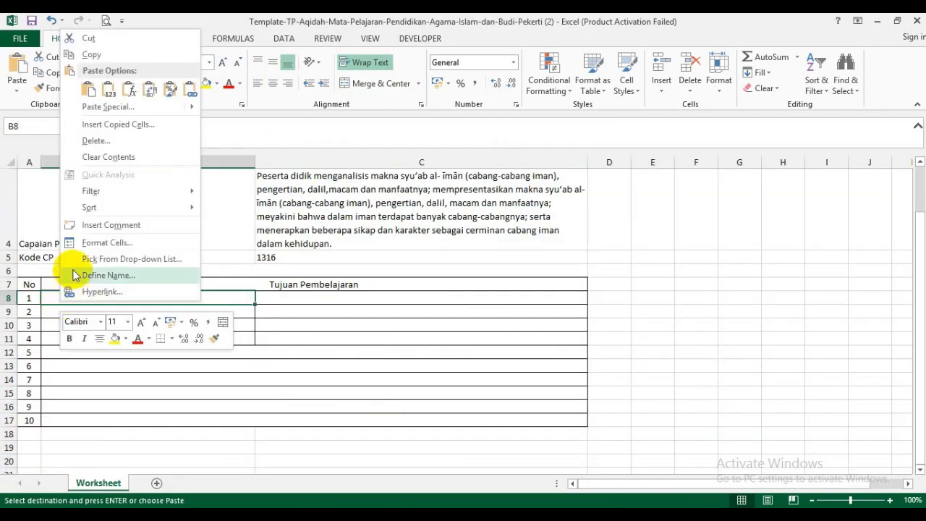
click(88, 92)
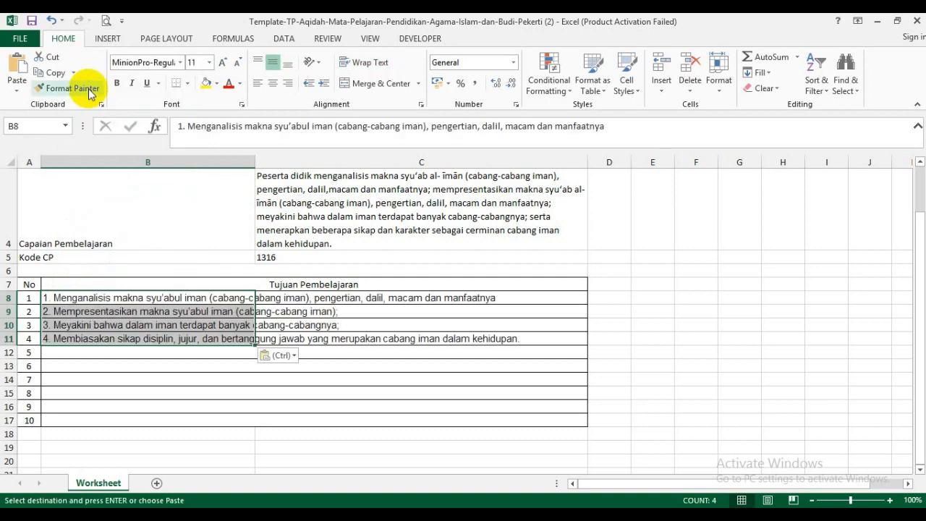
click(682, 336)
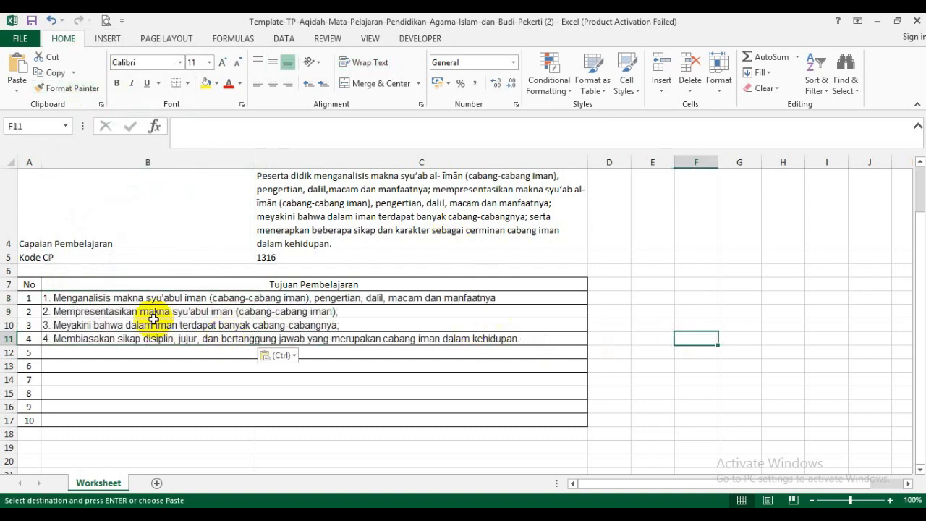
- Remove the typed numbering "1." and "2." from the start of the first two Tujuan Pembelajaran entries (B8 and B9)
click(48, 297)
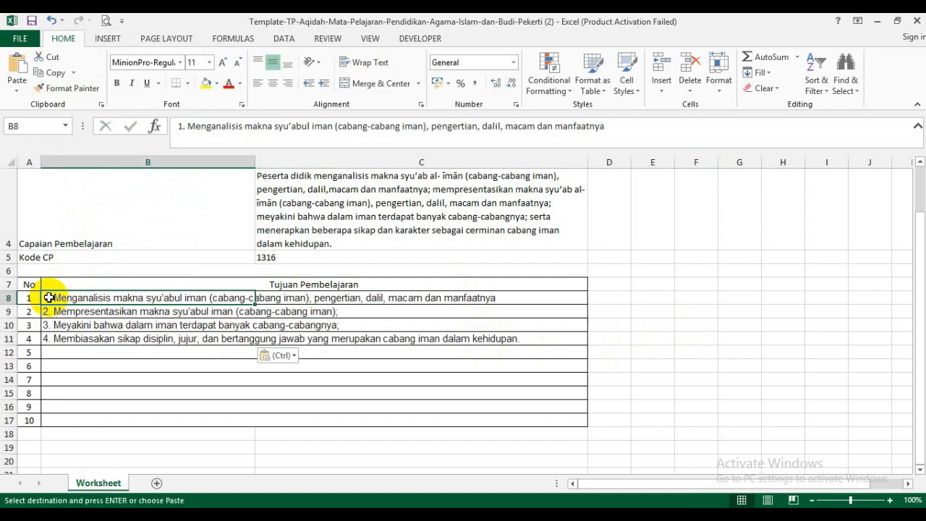
click(183, 126)
key(BackSpace)
key(BackSpace)
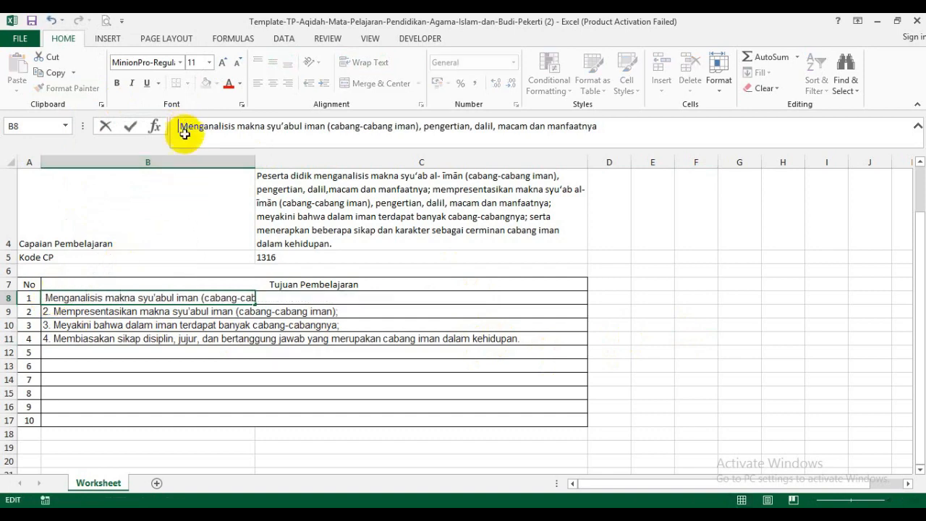
click(76, 312)
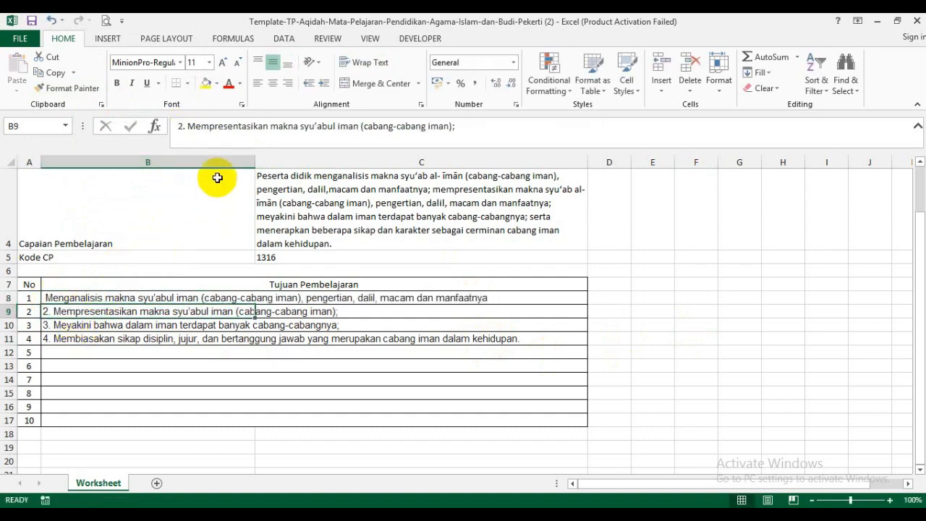
click(187, 125)
key(BackSpace)
key(BackSpace)
key(BackSpace)
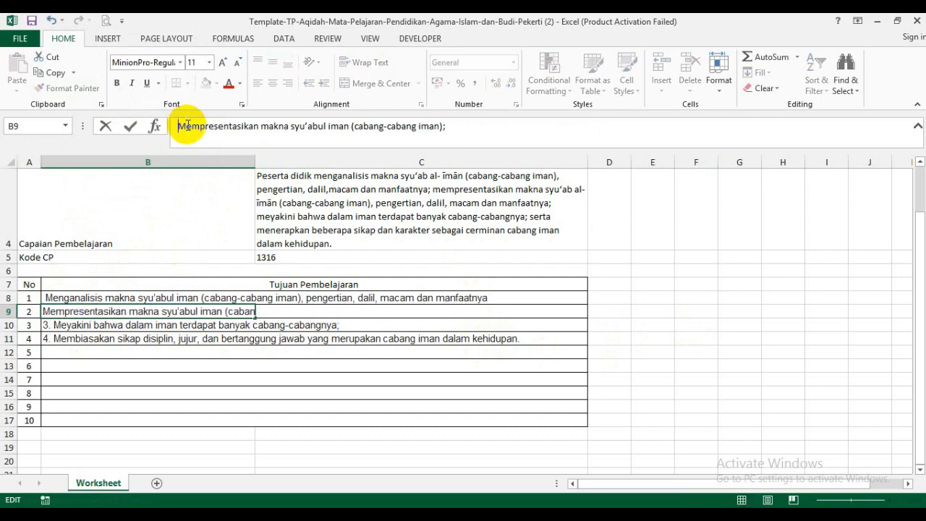
- Remove the leading "3." and "4." from the Tujuan Pembelajaran entries in B10 and B11
click(66, 326)
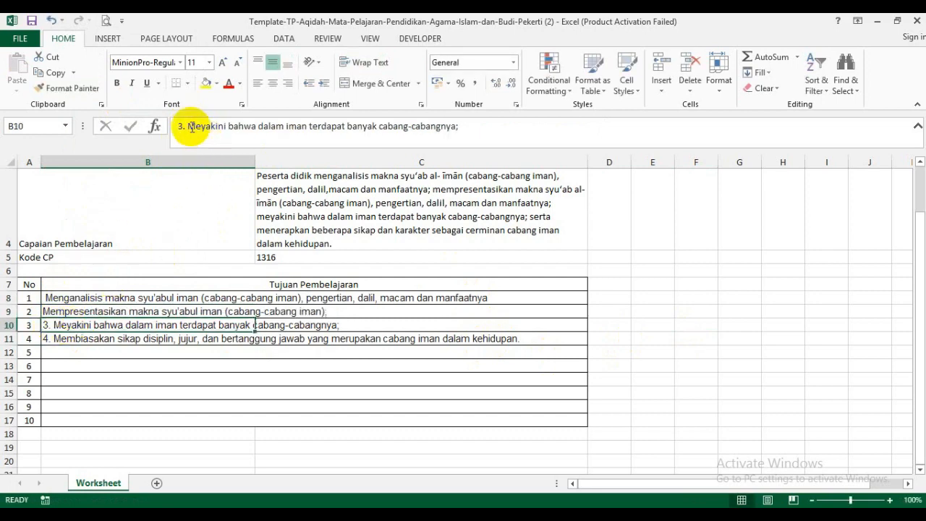
click(188, 126)
key(BackSpace)
key(BackSpace)
key(BackSpace)
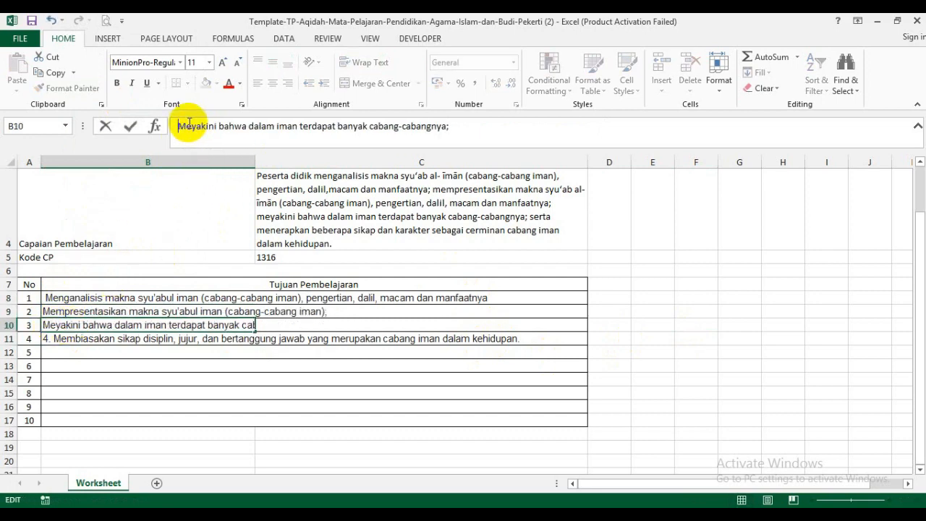
key(Return)
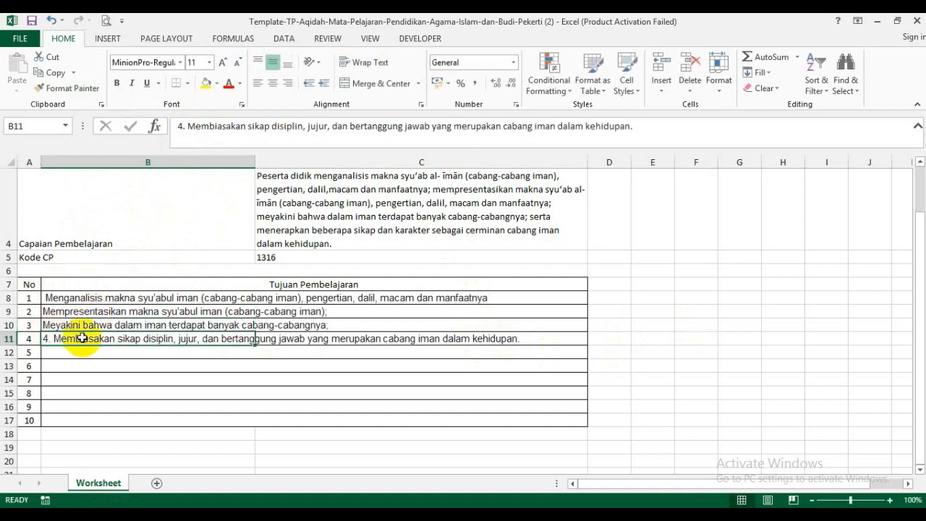
click(188, 126)
key(BackSpace)
key(BackSpace)
key(BackSpace)
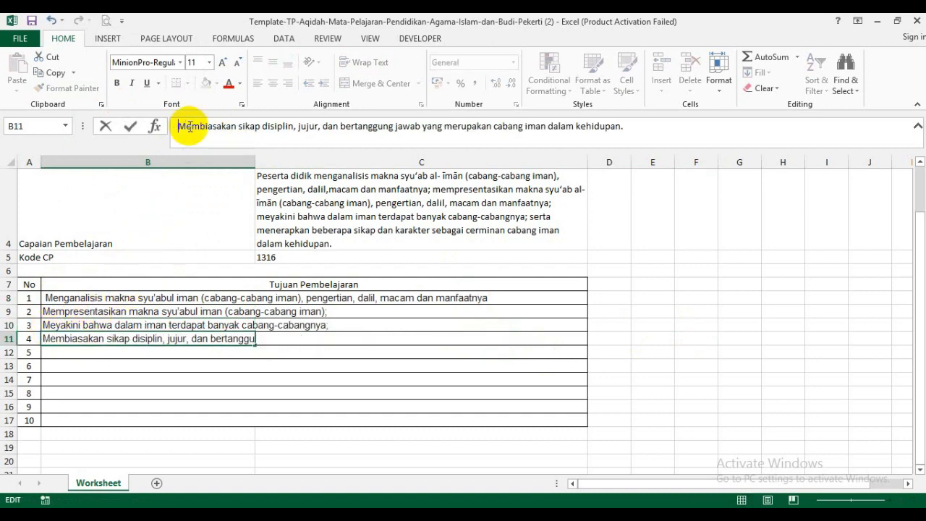
- Merge and center columns B and C separately for each of the four Tujuan Pembelajaran rows, 8 to 11
key(Return)
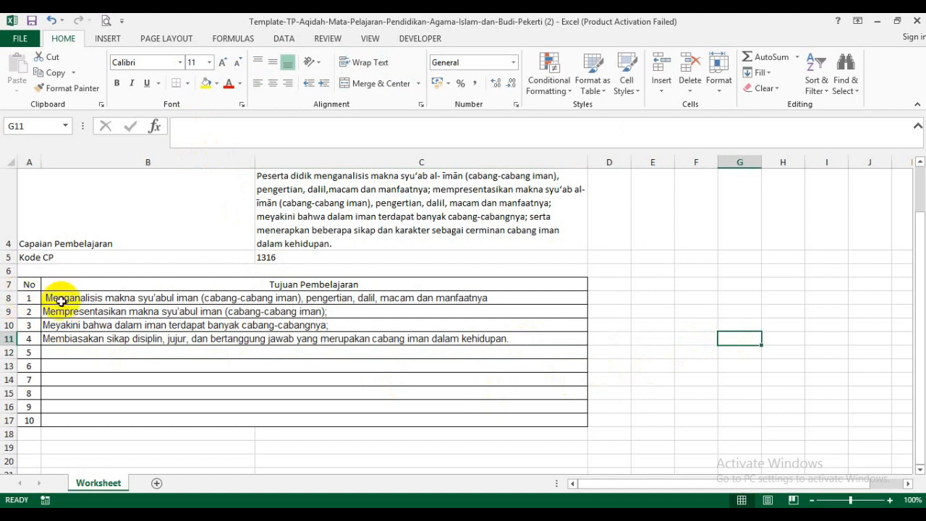
drag(58, 299, 352, 302)
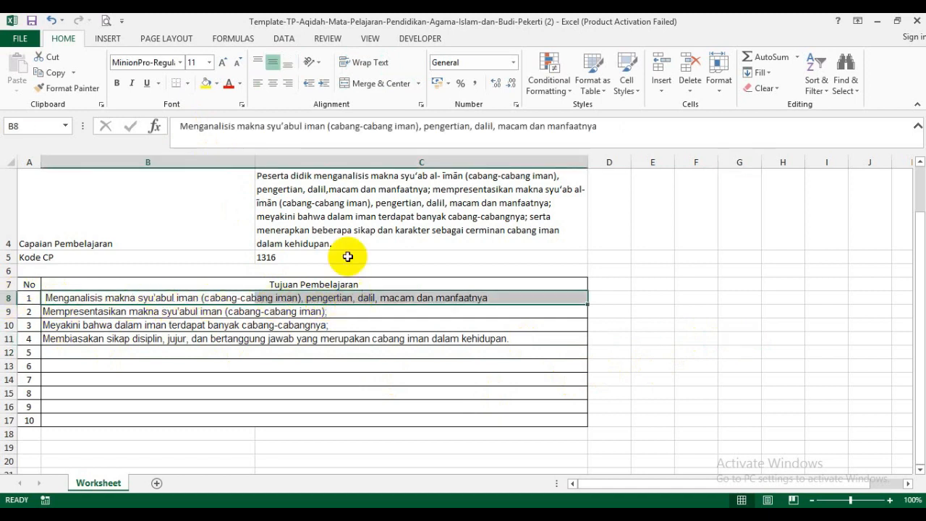
click(376, 83)
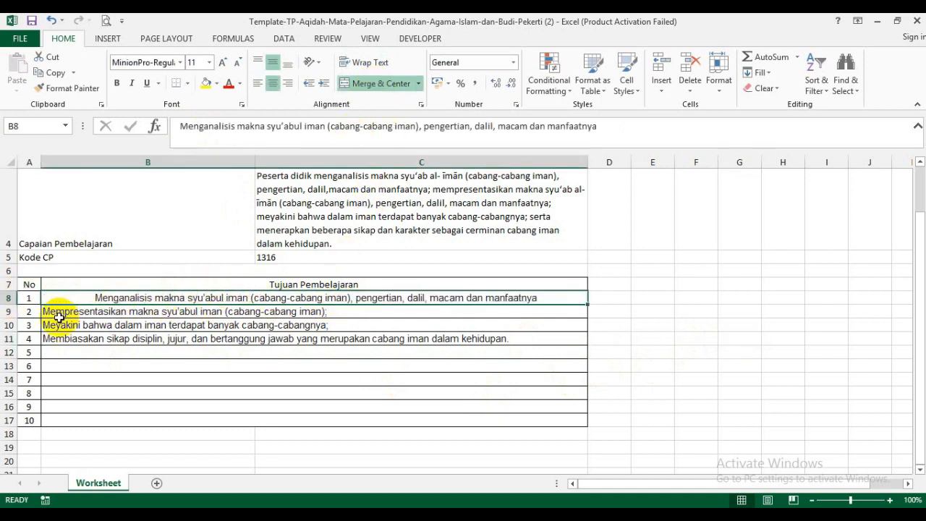
drag(52, 312, 345, 307)
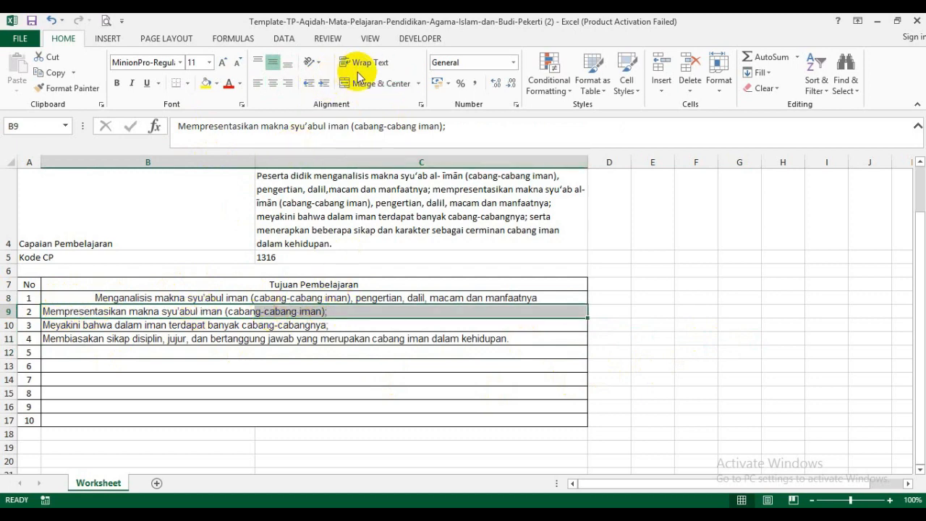
click(376, 83)
drag(64, 331, 475, 320)
click(372, 84)
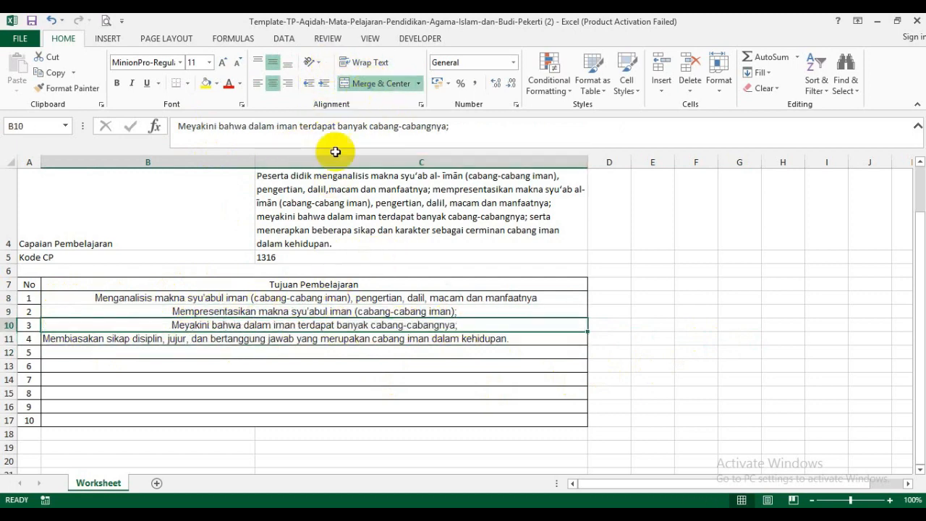
drag(56, 339, 507, 338)
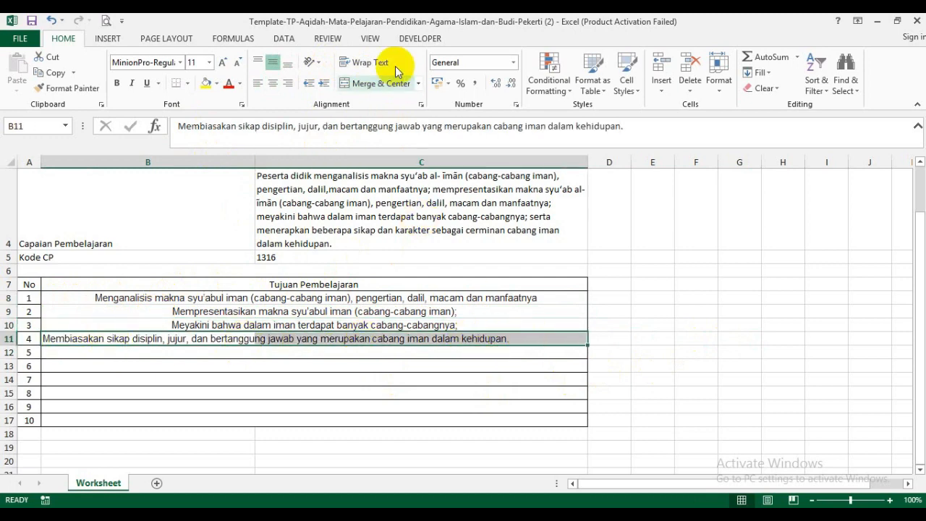
click(376, 83)
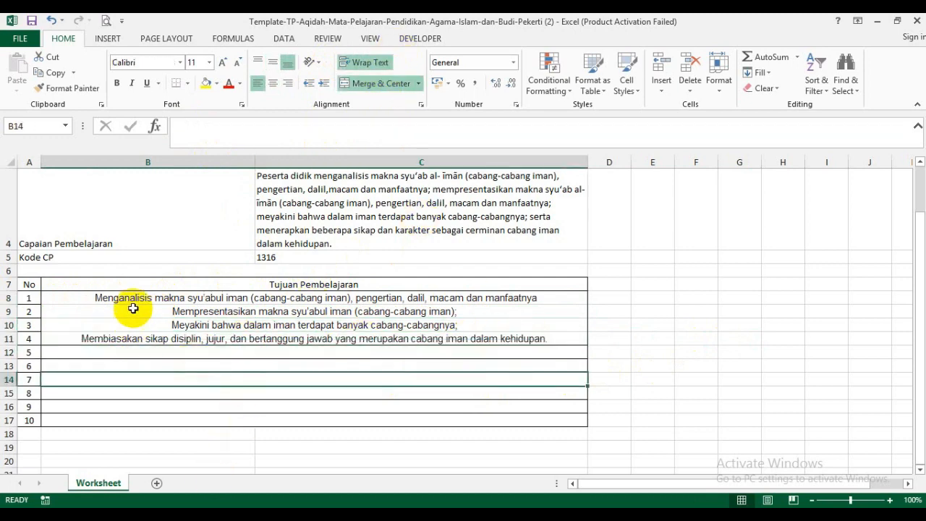
- Left-align the four merged Tujuan Pembelajaran entries in rows 8 to 11 and save the workbook
drag(134, 299, 91, 334)
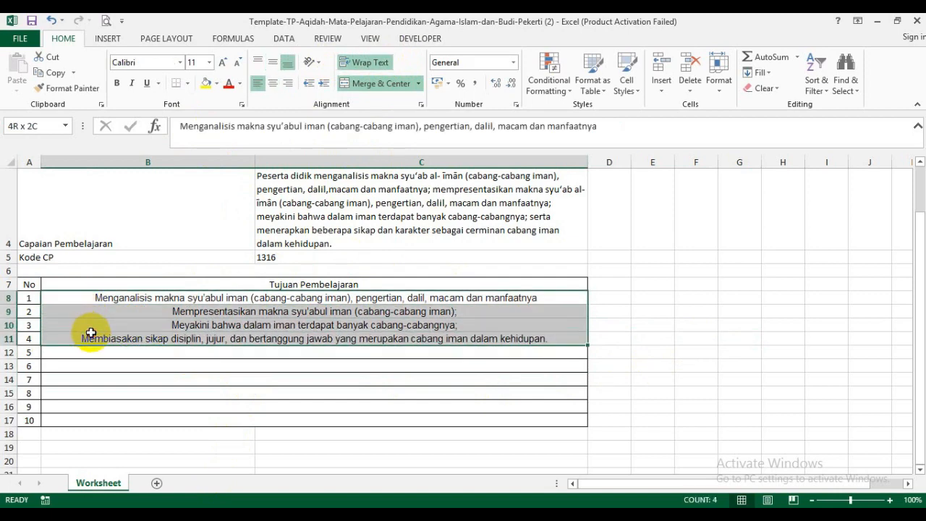
click(258, 83)
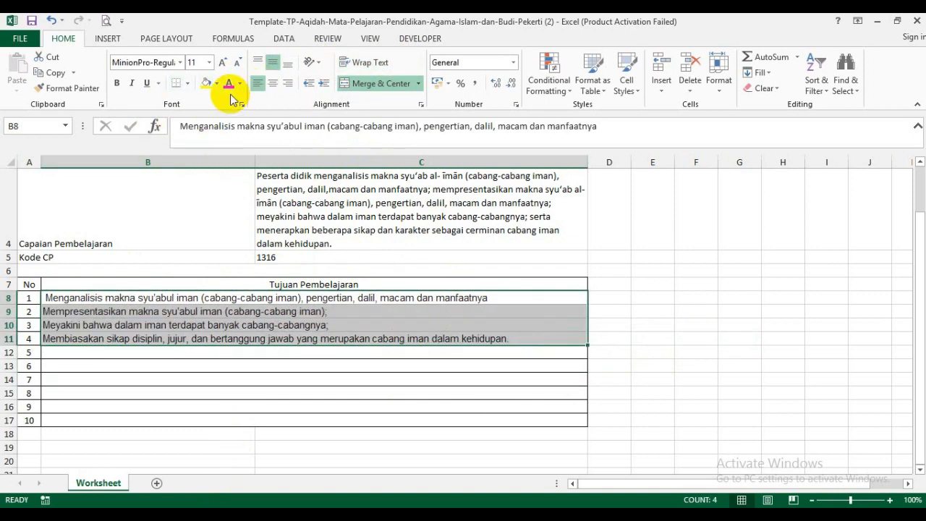
click(699, 337)
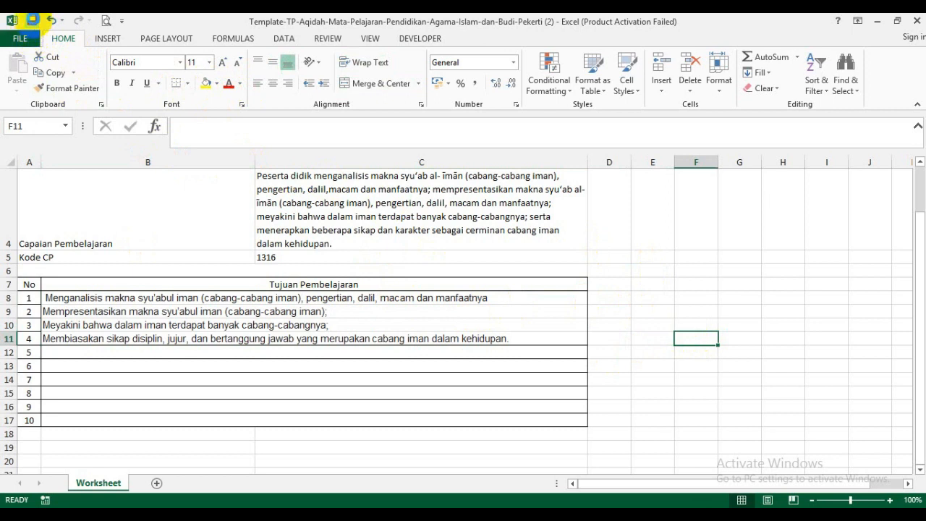
click(696, 310)
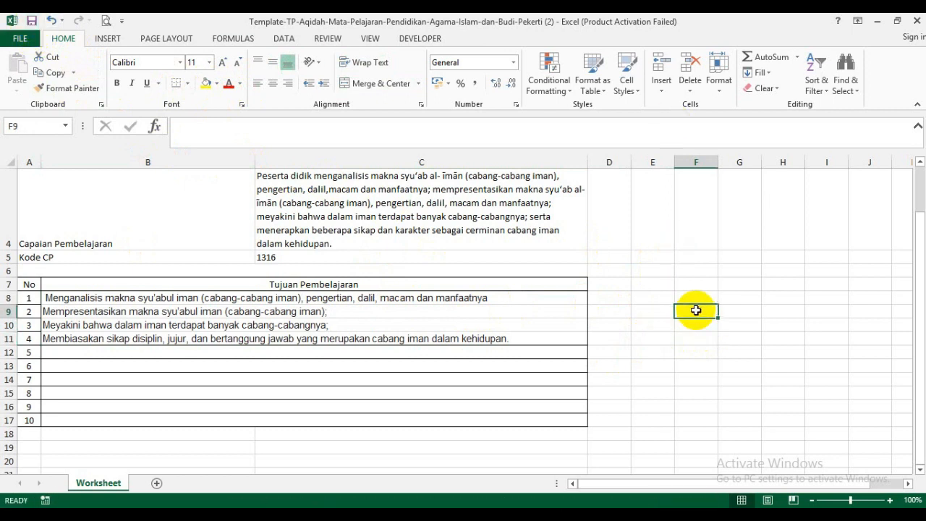
- Switch to e-Rapor SMK in the browser and upload Template-TP-Aqidah-Mata-Pelajaran-Pendidikan-Agama-Islam-dan-Budi-Pekerti (2) from Downloads in the Tambah Tujuan Pembelajaran form
mouse_move(433, 515)
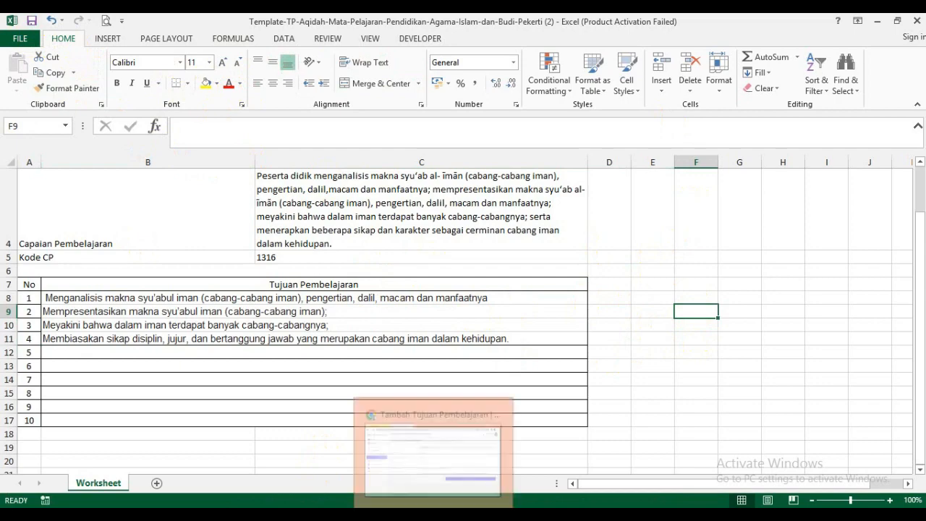
click(440, 466)
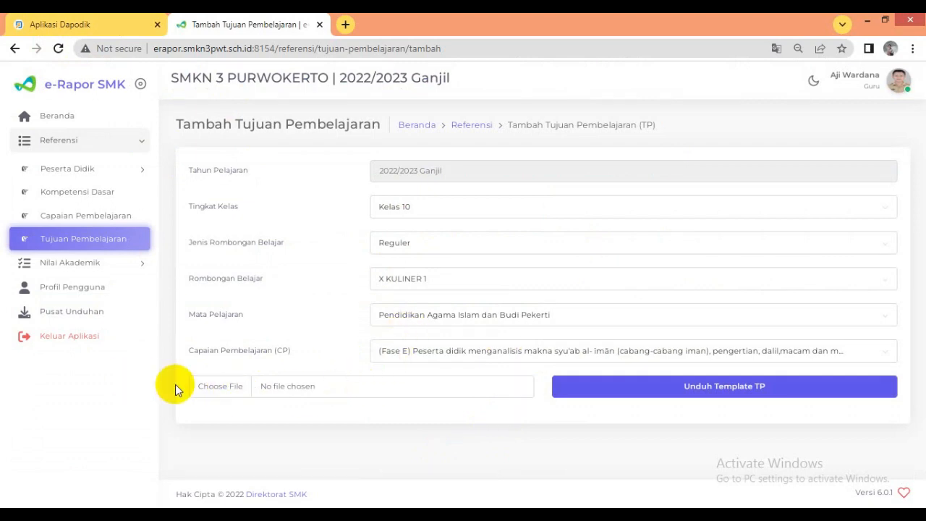
click(228, 394)
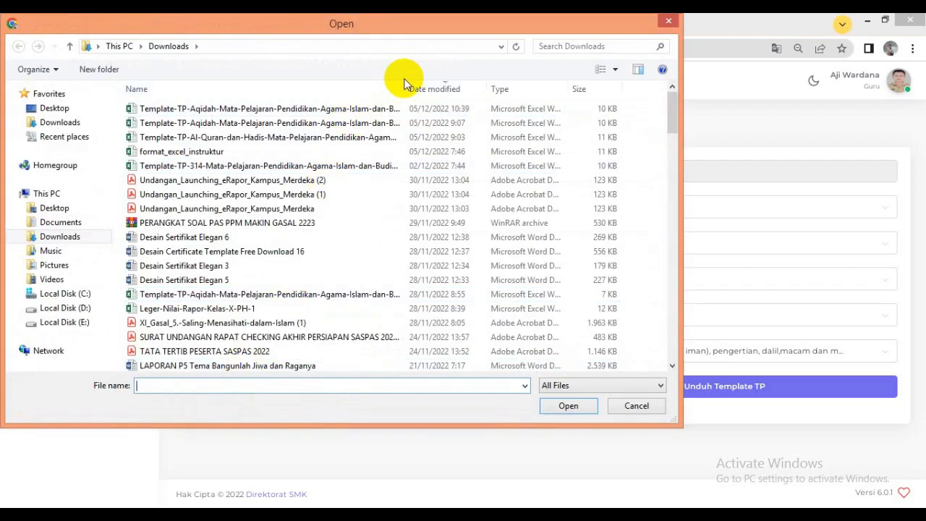
drag(422, 89, 518, 89)
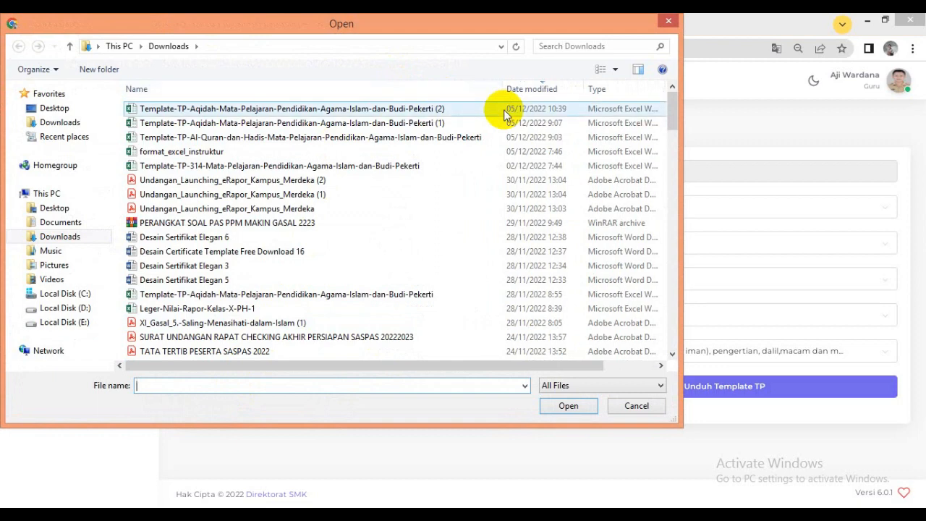
click(286, 112)
click(564, 405)
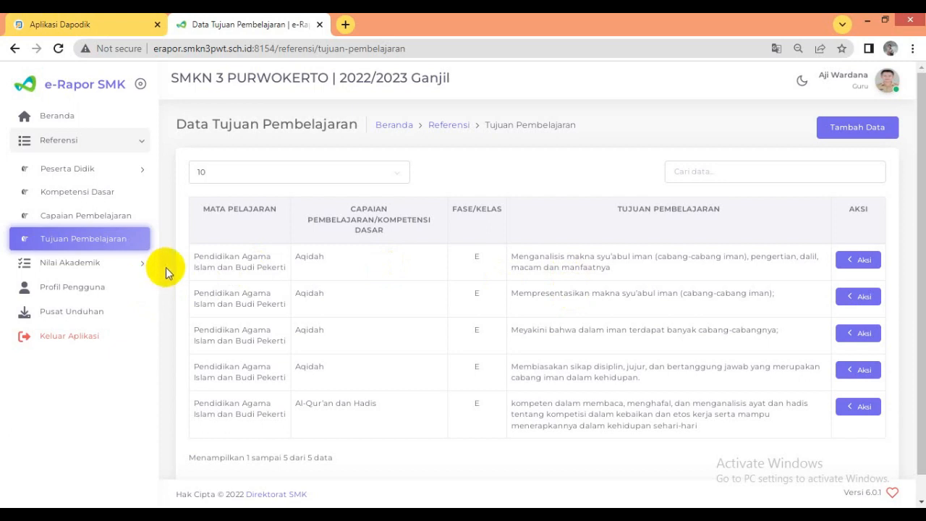
- Open Input Nilai Akhir and choose Kelas 10, Reguler, X KULINER 1 and Pendidikan Agama Islam dan Budi Pekerti
click(83, 266)
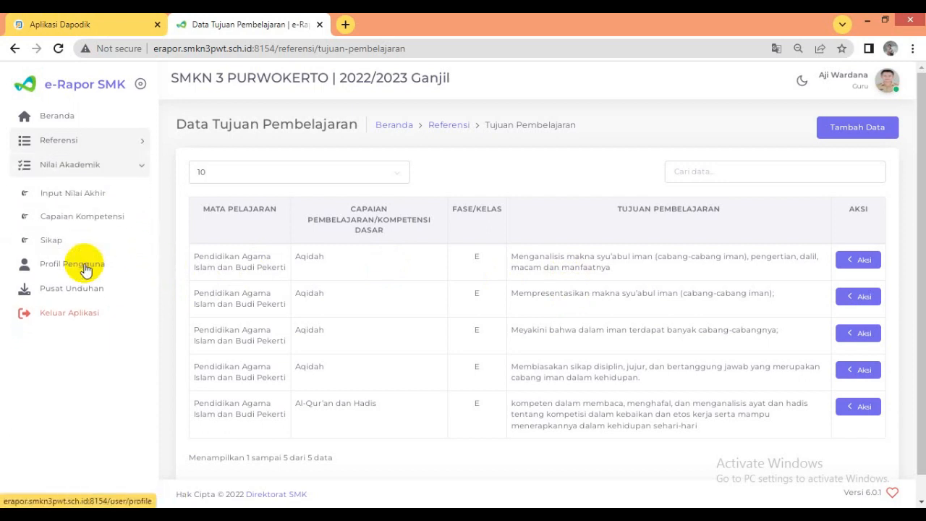
click(77, 197)
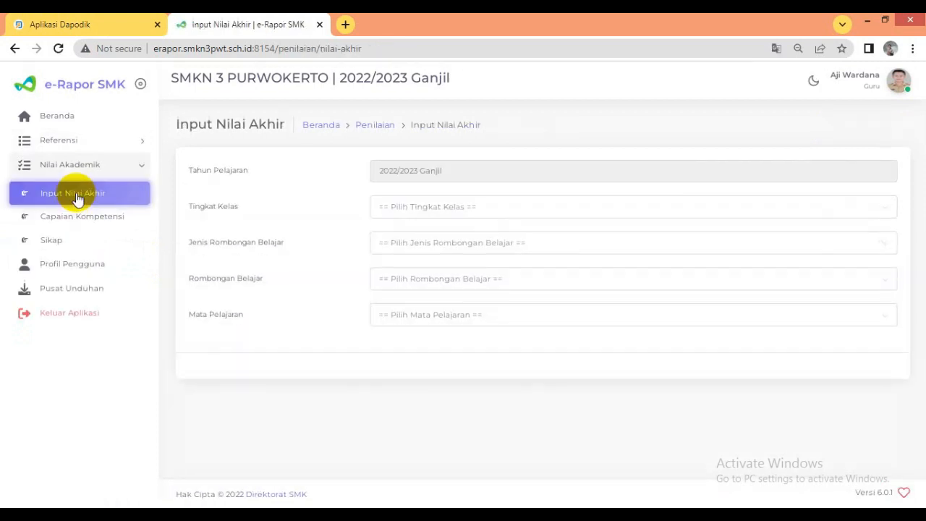
click(422, 211)
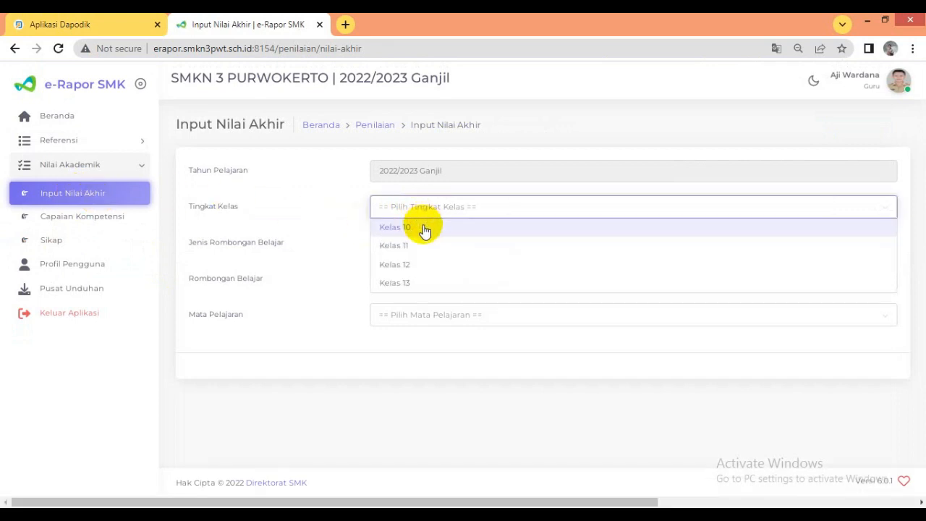
click(425, 228)
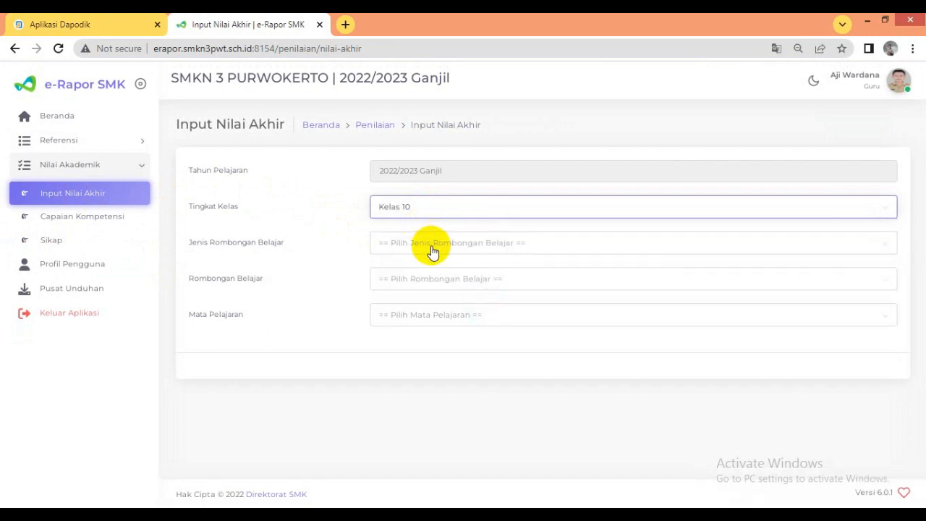
click(430, 247)
click(415, 264)
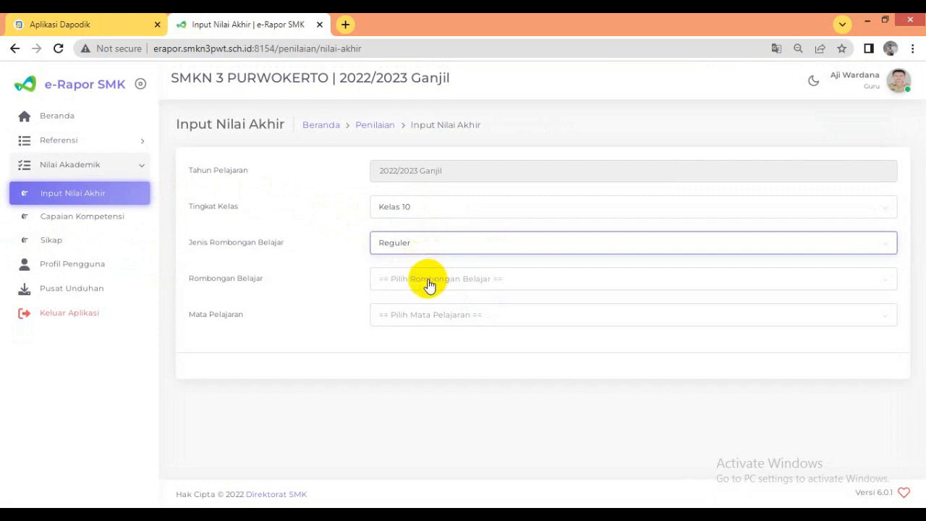
click(428, 280)
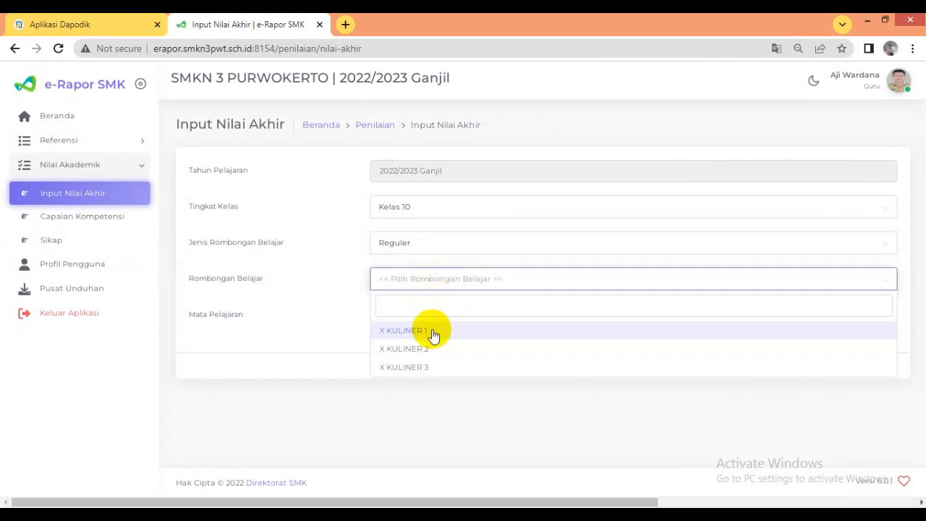
click(431, 331)
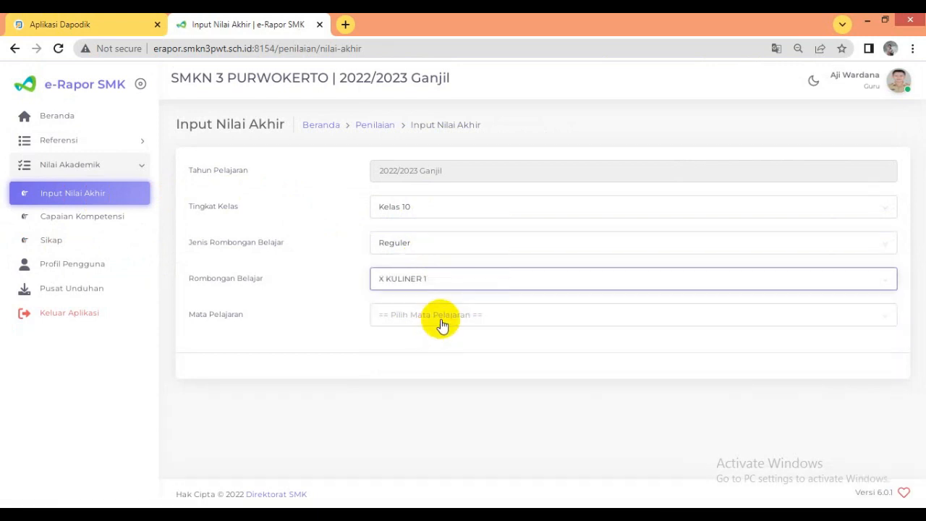
click(440, 324)
click(451, 367)
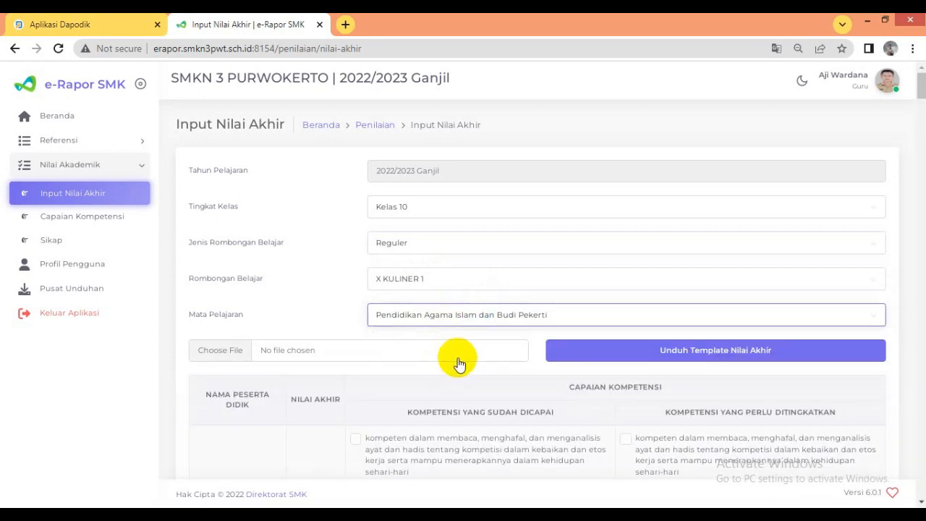
- Enter 90 as the Nilai Akhir of the first student in the table
scroll(453, 364, down, 2)
scroll(457, 366, down, 1)
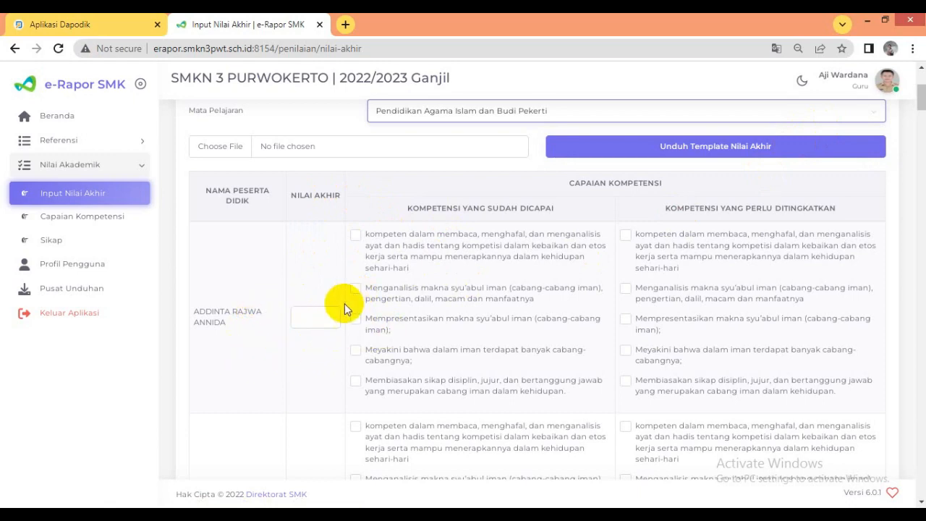
scroll(344, 303, down, 2)
scroll(324, 304, up, 2)
click(320, 315)
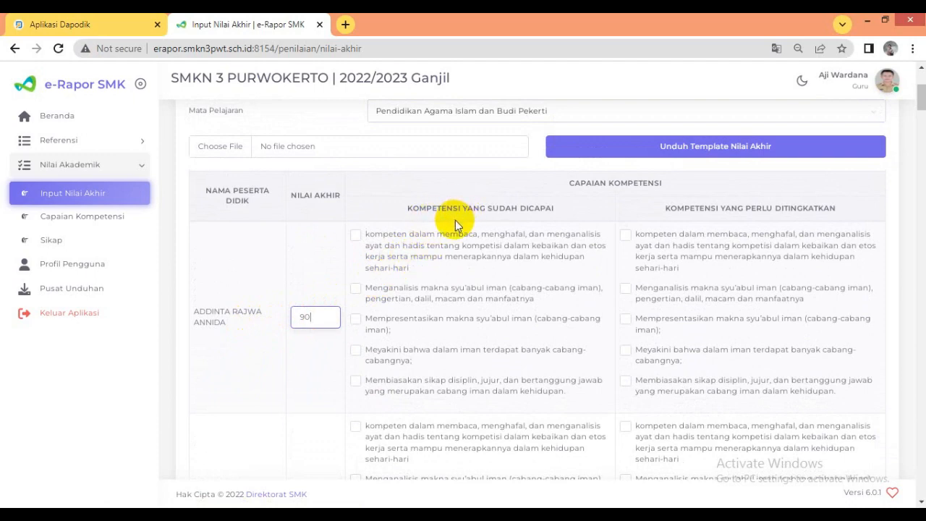
- For the first student, mark "kompeten dalam membaca, menghafal" as sudah dicapai and "Membiasakan sikap disiplin, jujur" as perlu ditingkatkan
click(355, 238)
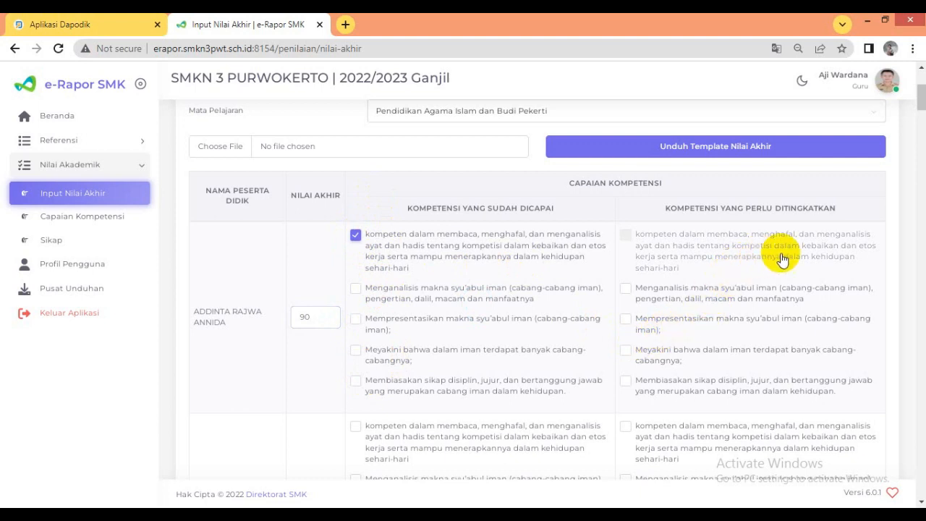
scroll(714, 384, down, 1)
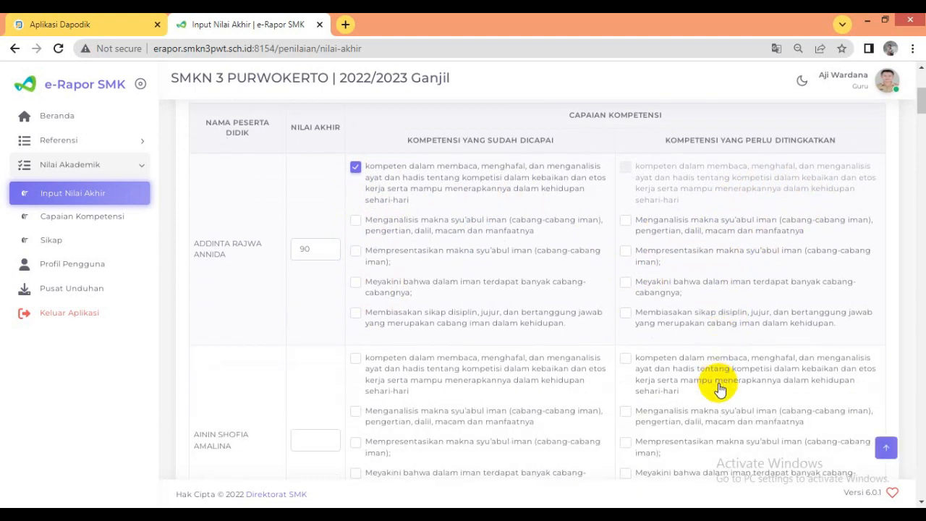
click(625, 315)
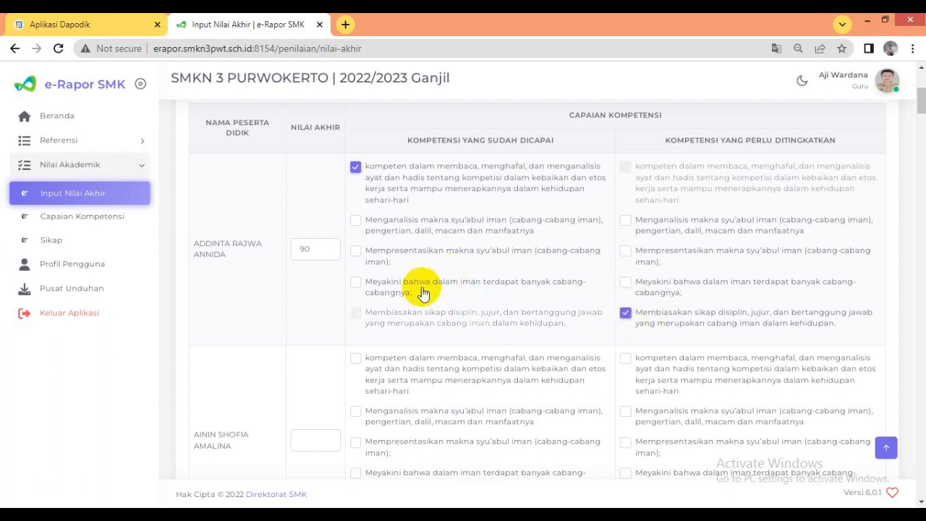
- Look through the other students' grade and competency rows, then return to the Nilai Akhir template download and upload options
scroll(341, 353, down, 2)
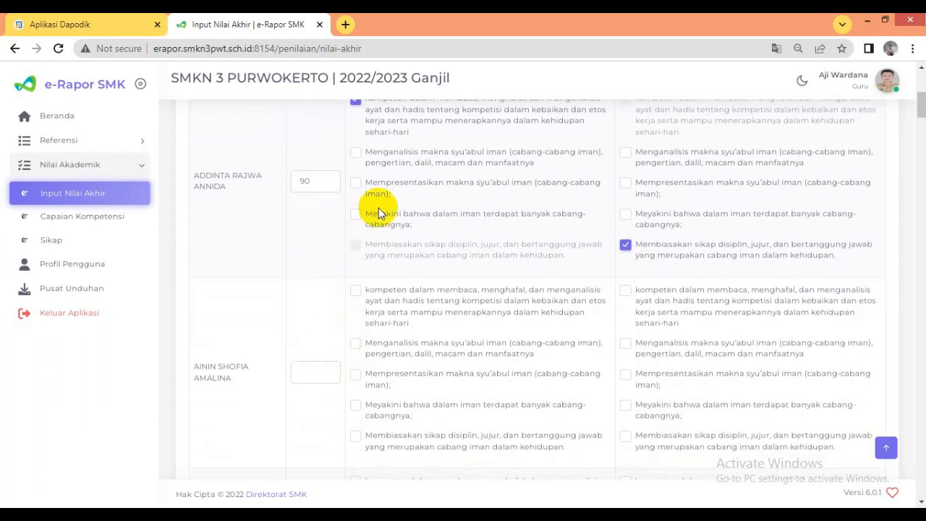
scroll(450, 322, up, 4)
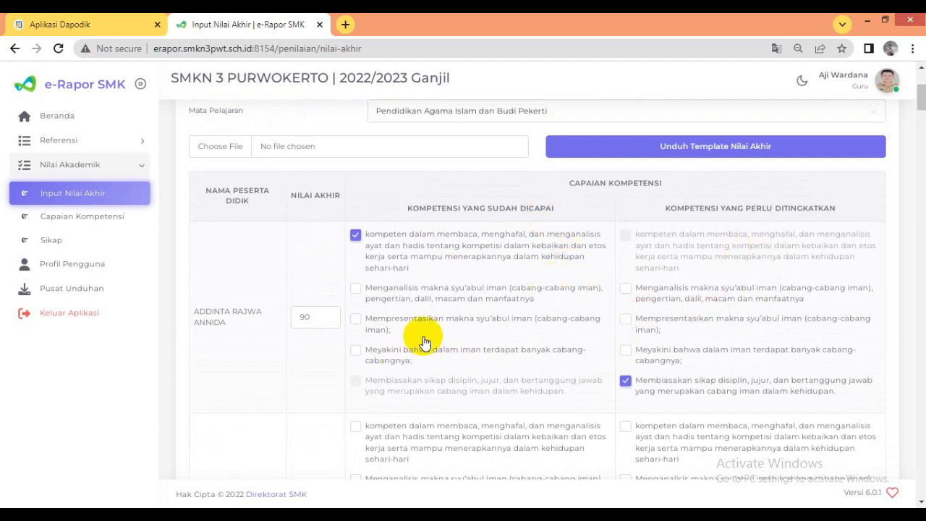
scroll(470, 365, down, 2)
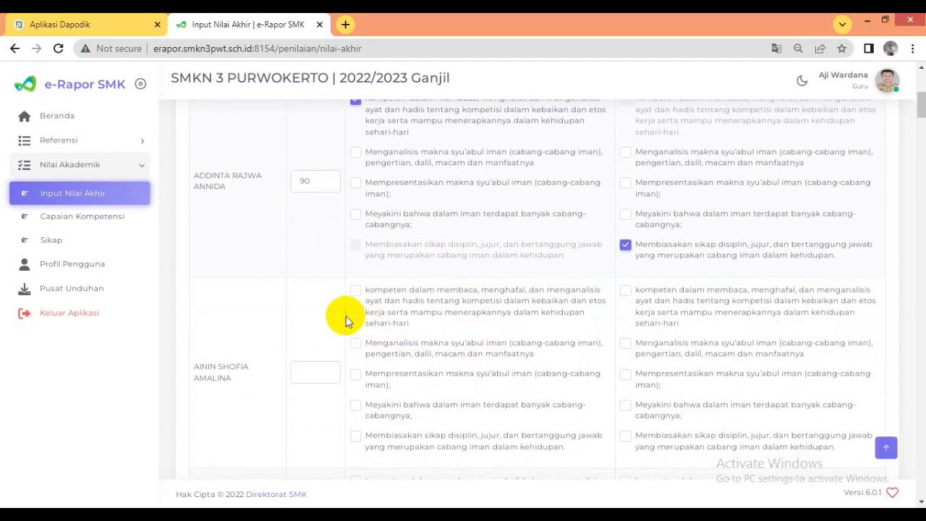
scroll(343, 324, down, 3)
scroll(342, 324, down, 6)
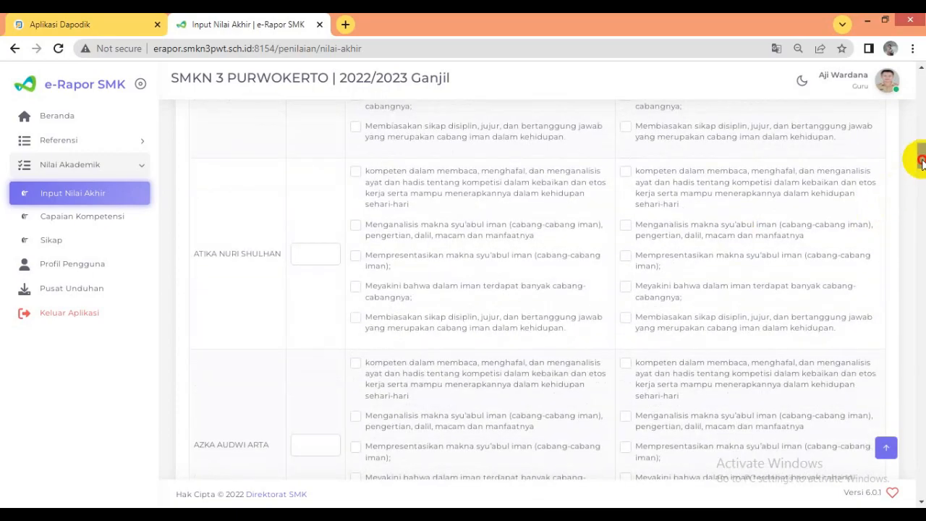
drag(920, 161, 921, 81)
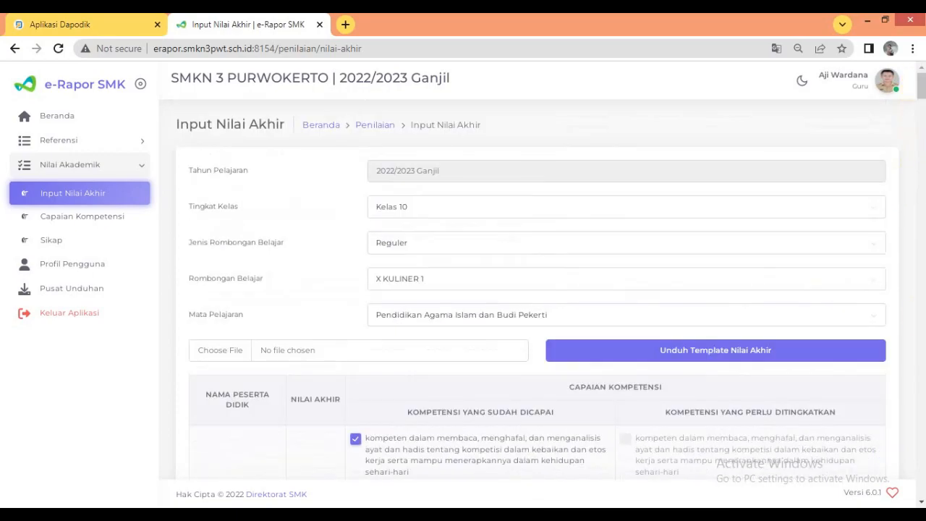
- Download the Nilai Akhir template for X KULINER 1 and open it in Excel with editing enabled
click(720, 360)
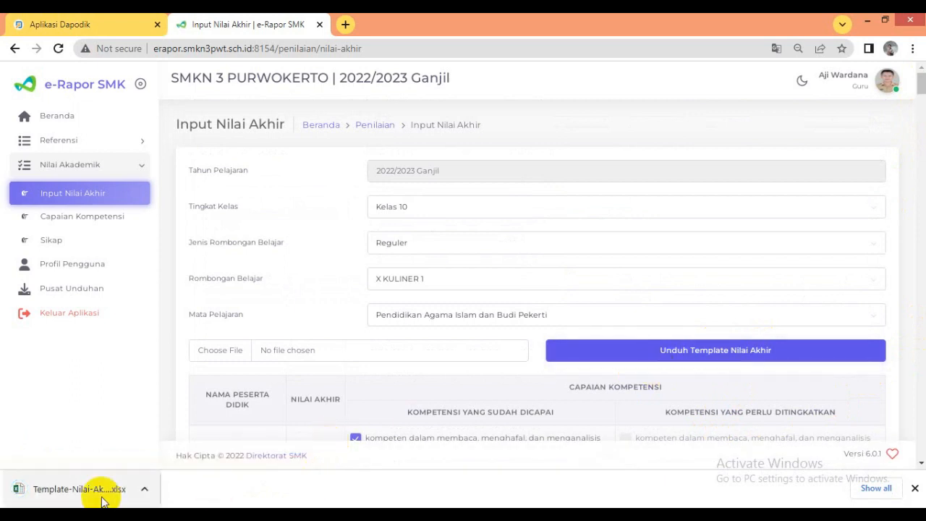
click(57, 489)
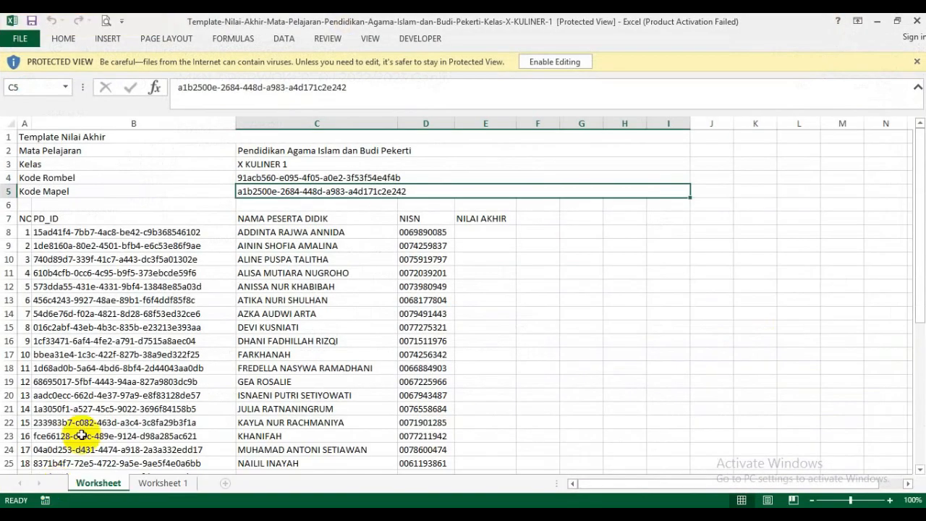
click(554, 63)
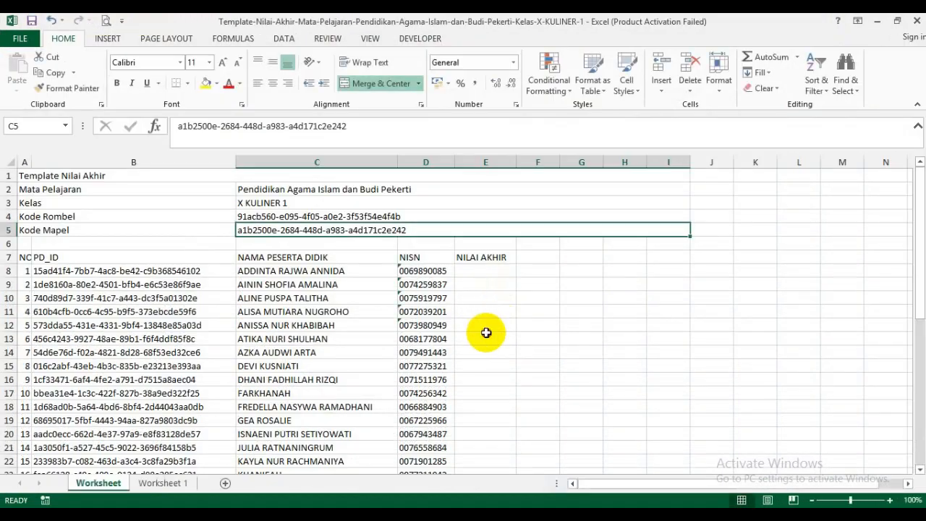
- Enter 90 as the first student's NILAI AKHIR in E8 and fill it down to the last student in E43
click(486, 333)
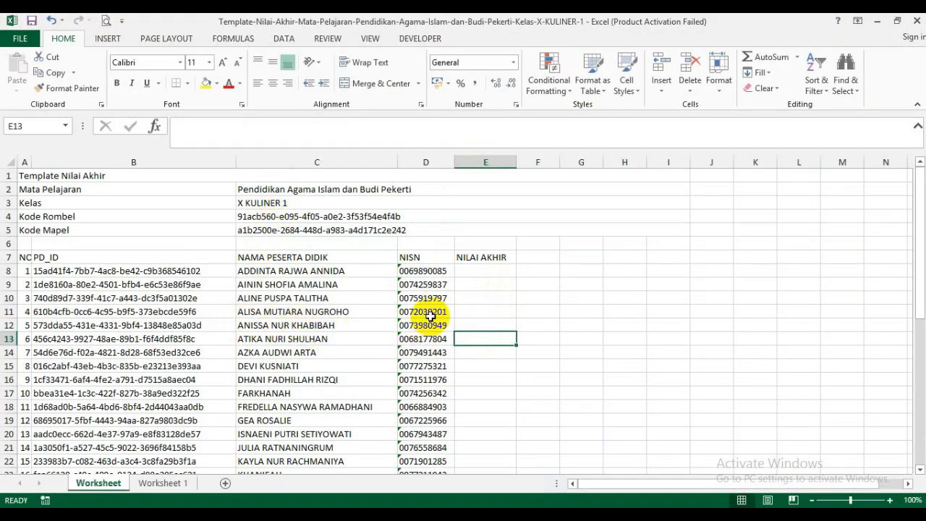
click(485, 273)
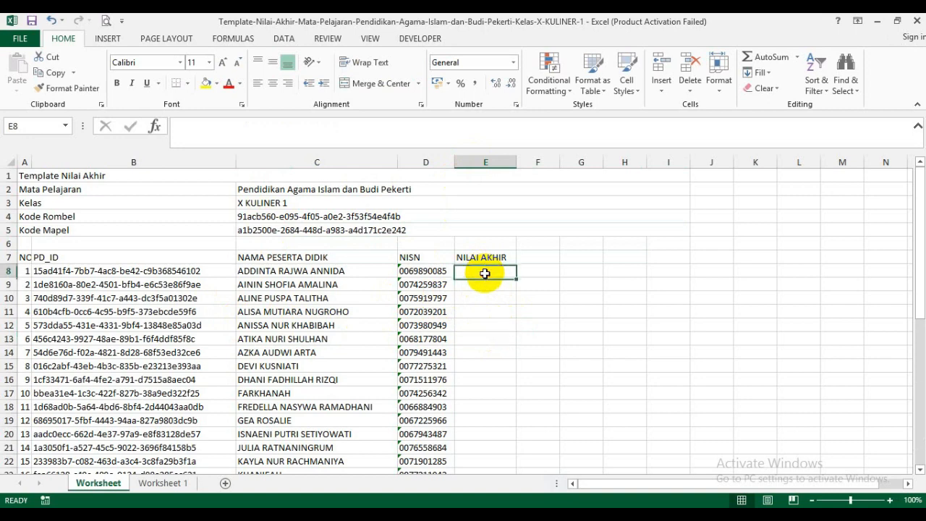
text(90)
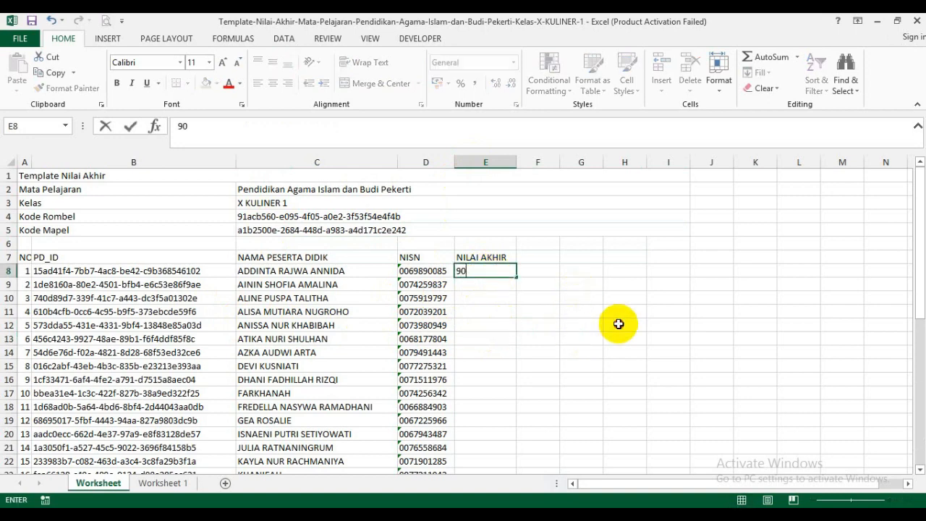
click(618, 324)
click(496, 271)
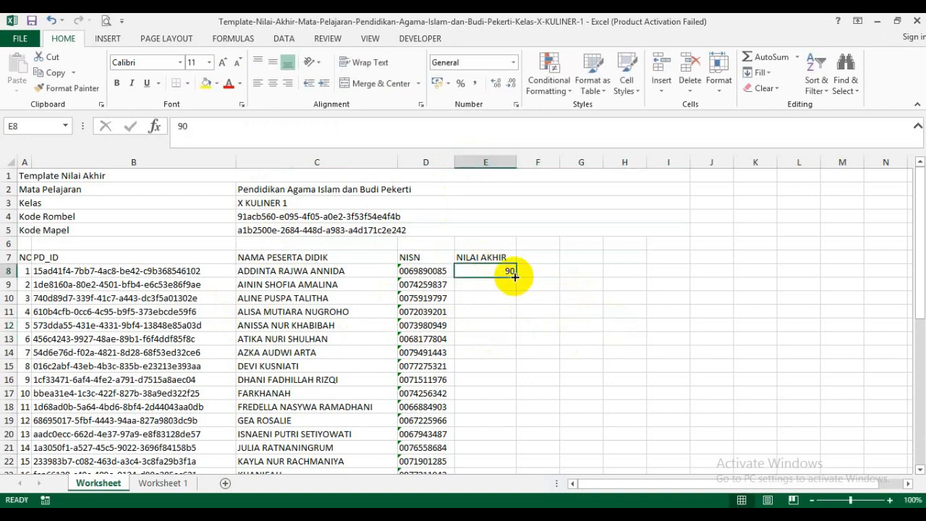
drag(515, 276, 488, 436)
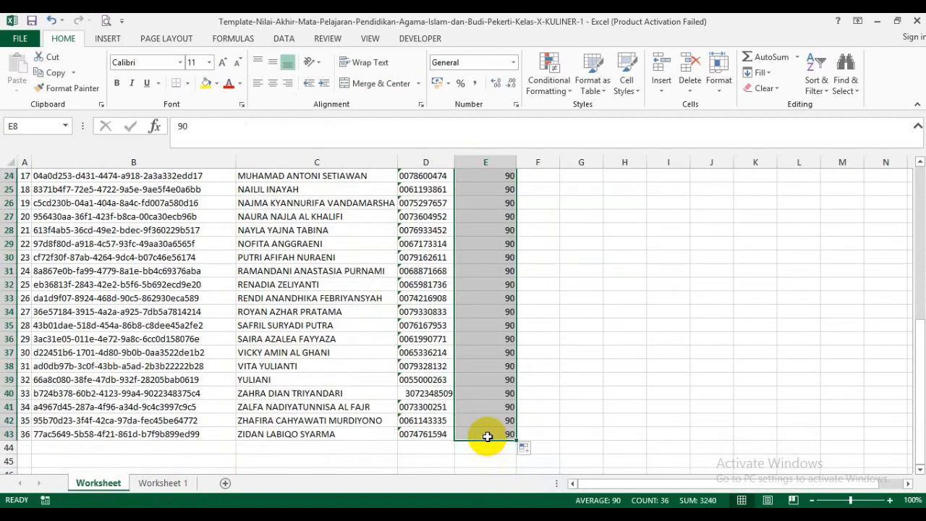
click(651, 379)
scroll(651, 378, up, 7)
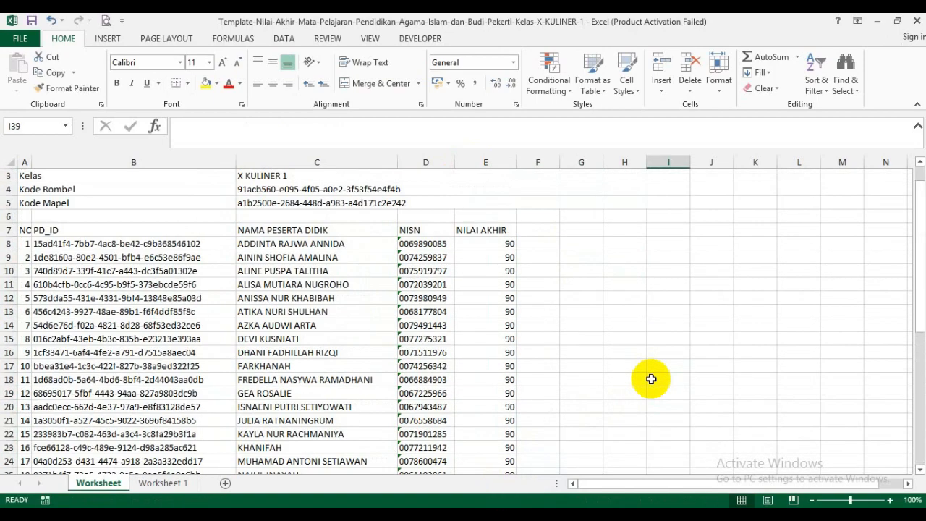
scroll(650, 379, up, 1)
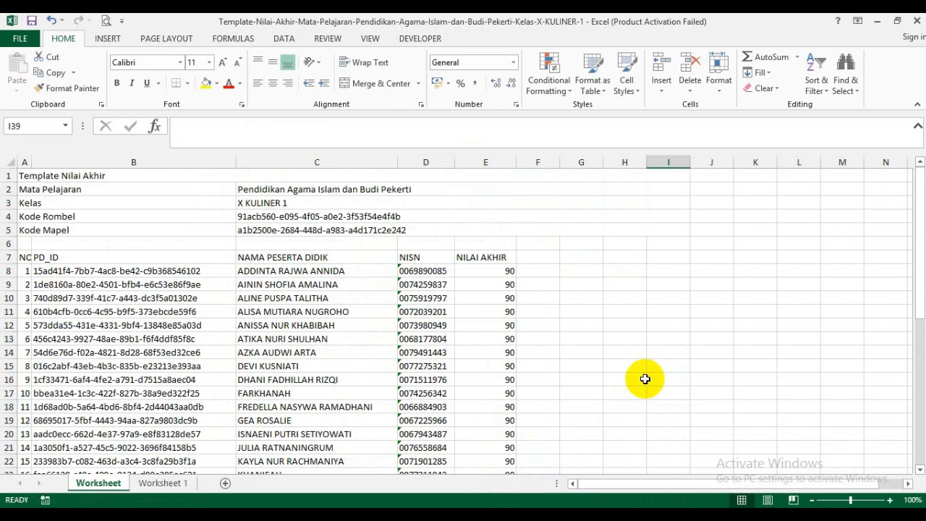
click(615, 299)
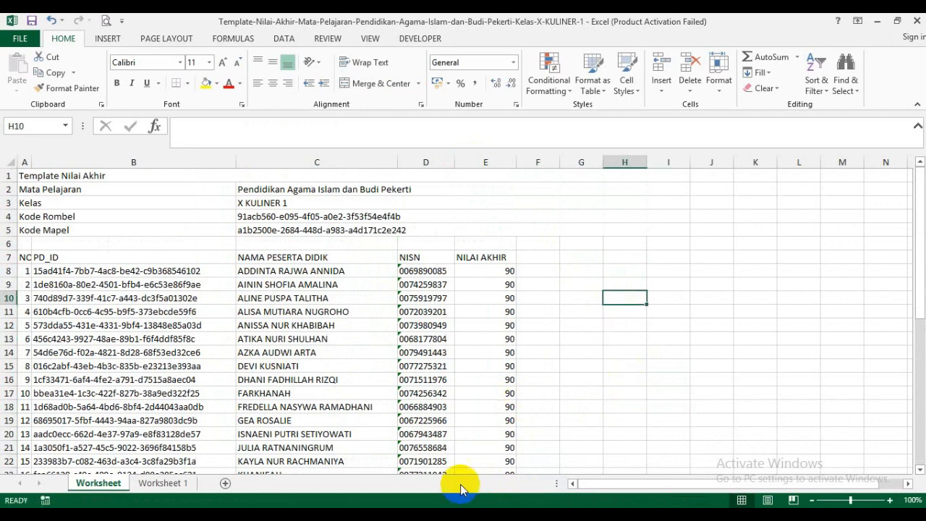
- Switch back to e-Rapor SMK and upload the Template-Nilai-Akhir file for Pendidikan Agama Islam dan Budi Pekerti, Kelas X KULINER 1
key(alt+Tab)
scroll(464, 367, down, 3)
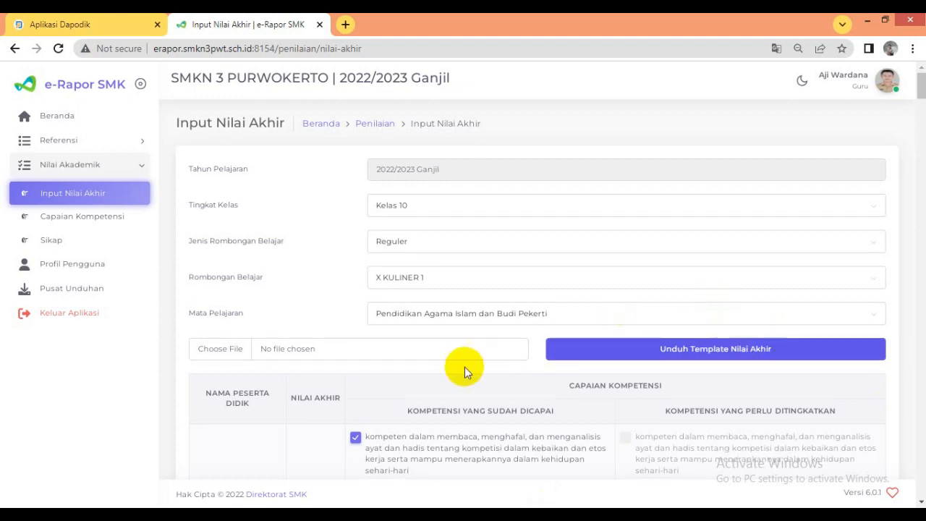
scroll(345, 368, up, 1)
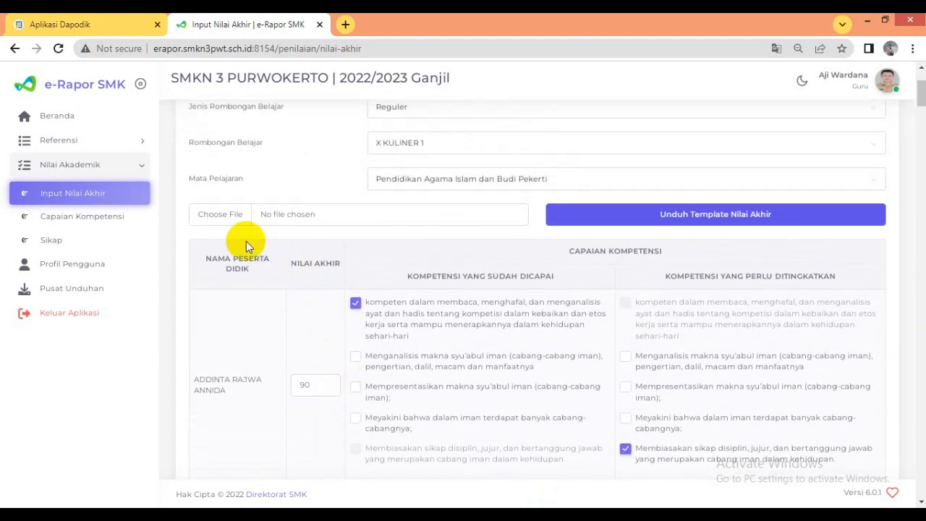
click(228, 225)
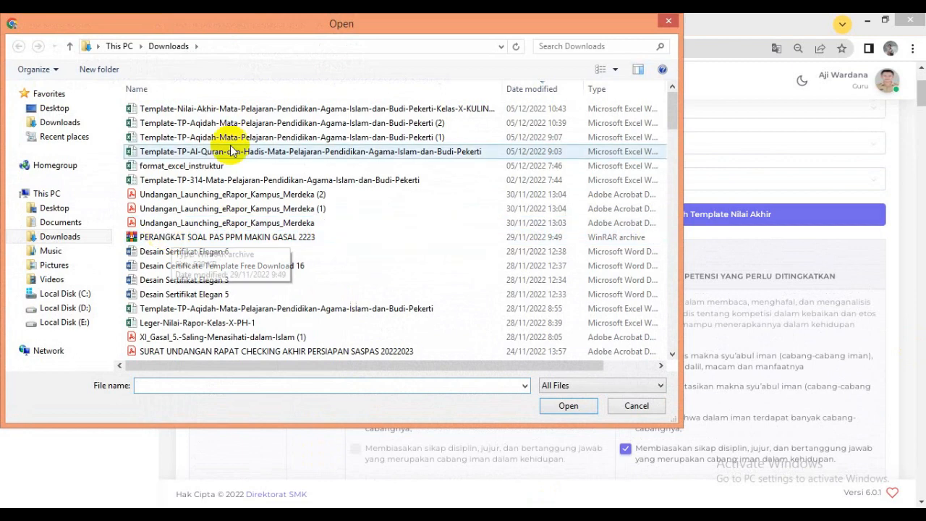
click(292, 108)
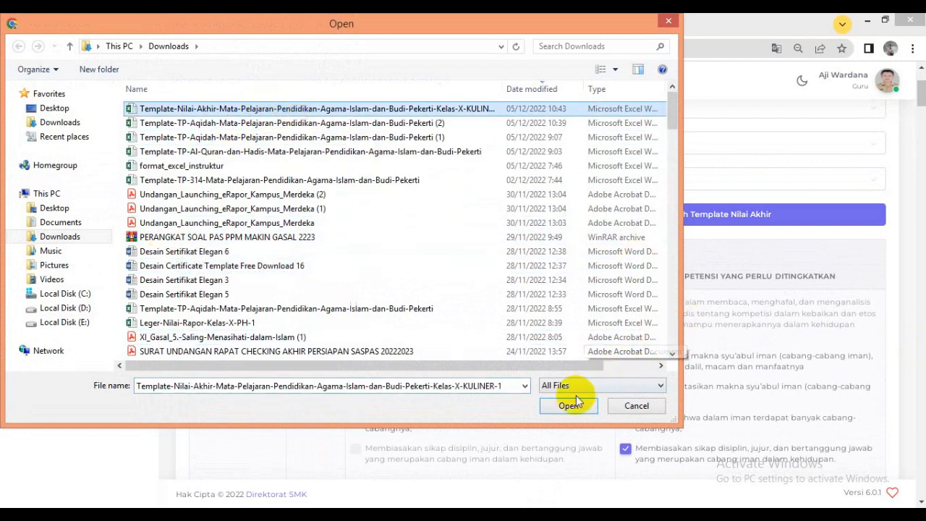
click(557, 406)
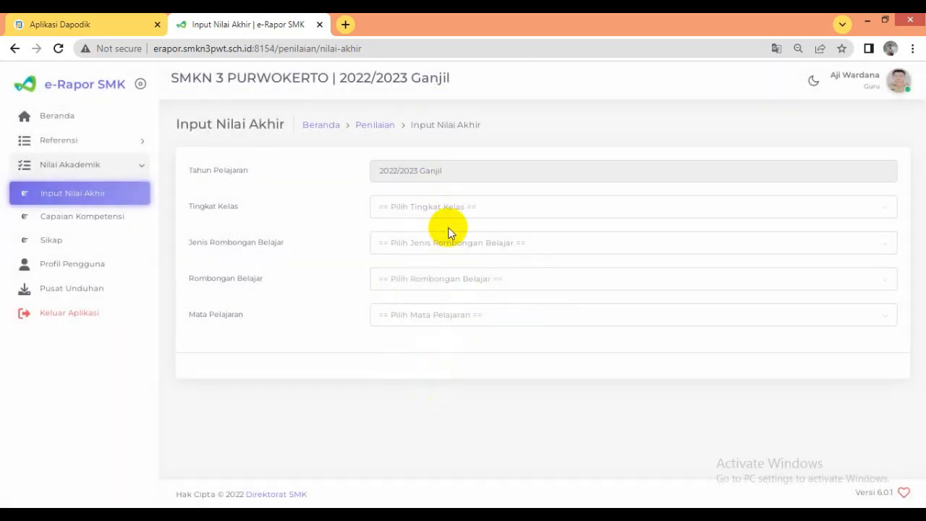
- Select Kelas 10, Reguler, X KULINER 1 and Pendidikan Agama Islam dan Budi Pekerti for the final grade input
click(449, 210)
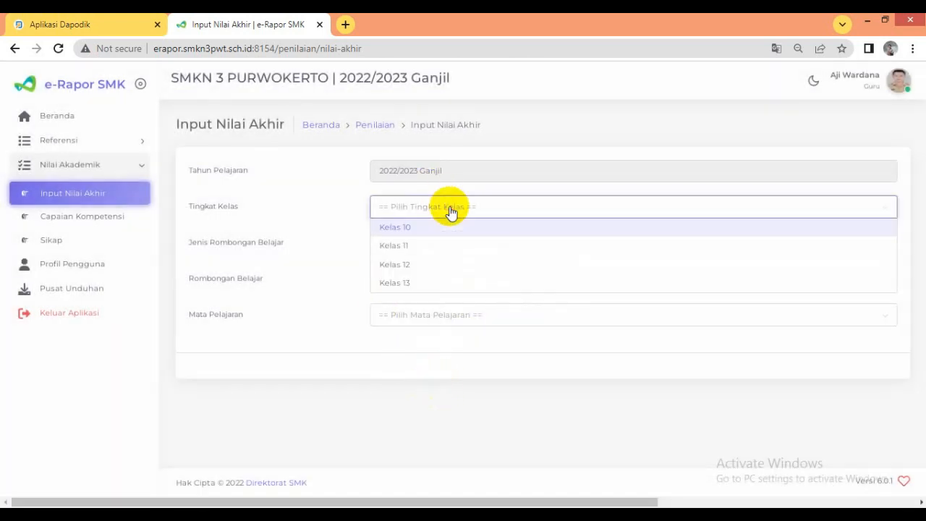
click(425, 227)
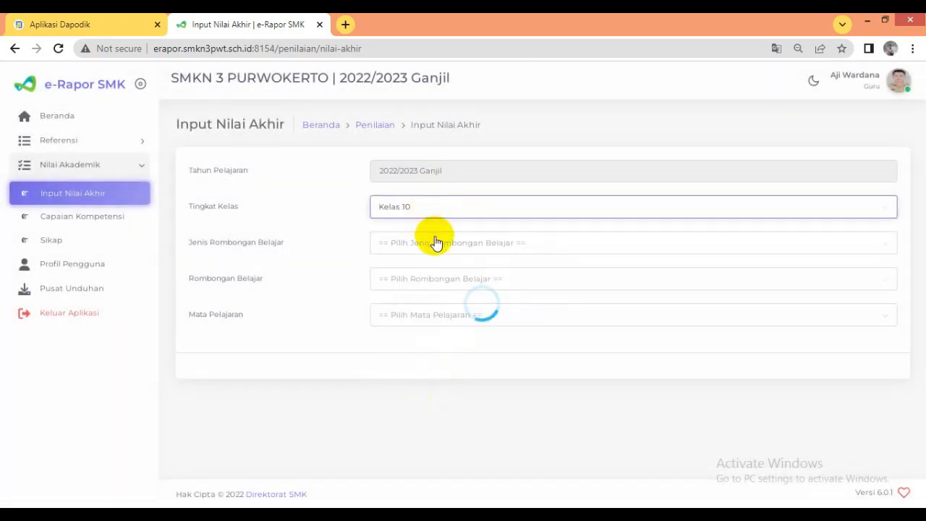
click(433, 241)
click(433, 262)
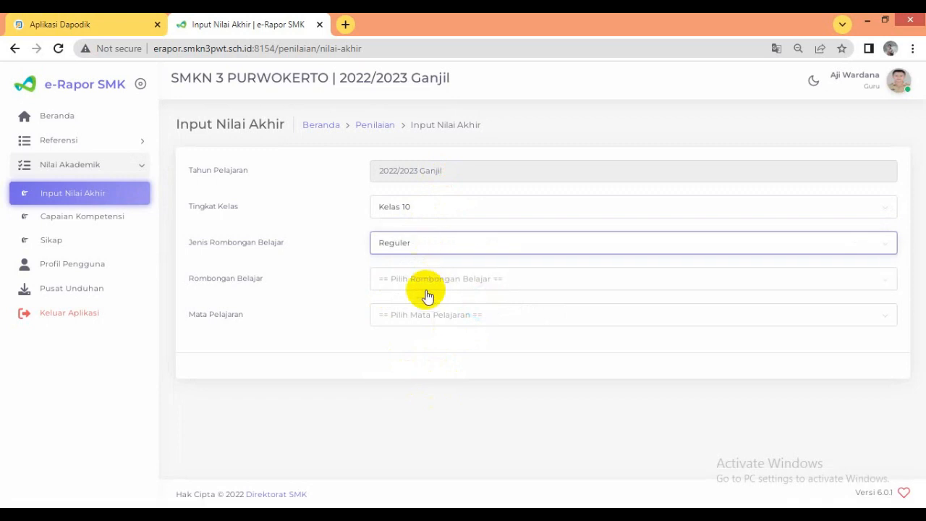
click(432, 280)
click(434, 332)
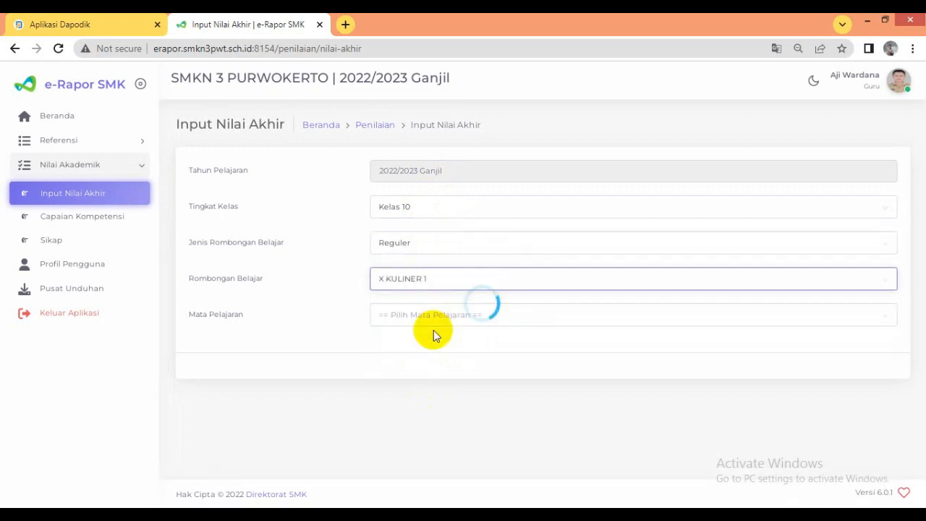
click(453, 316)
click(457, 369)
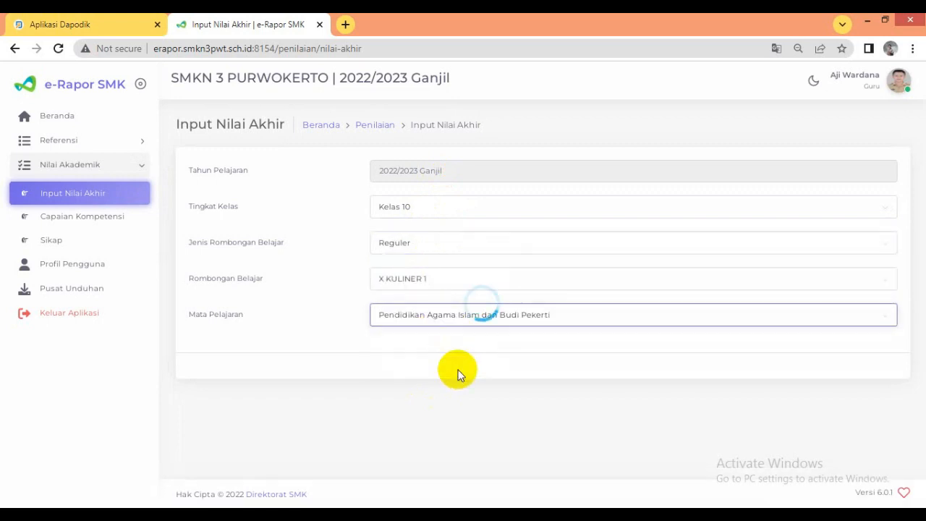
- Review the imported Nilai Akhir values and competency checkboxes across the student rows
scroll(456, 369, down, 5)
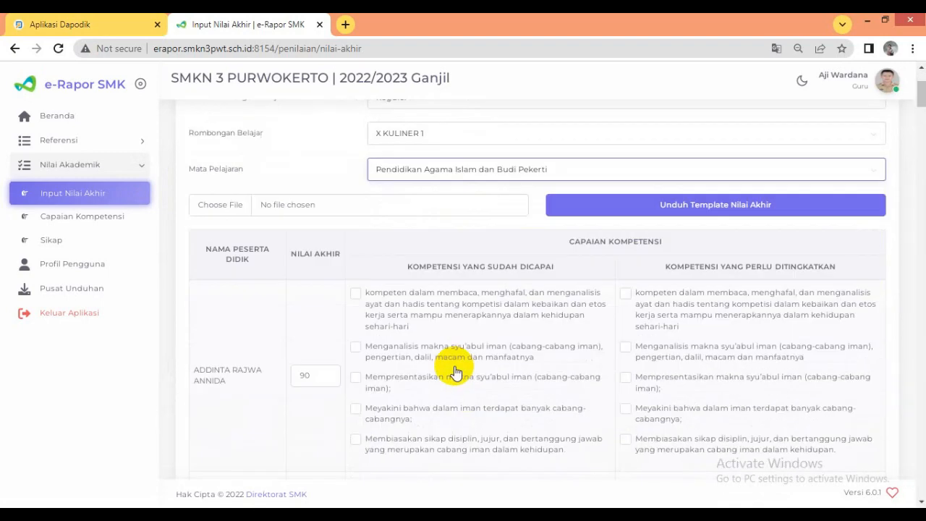
scroll(332, 311, down, 3)
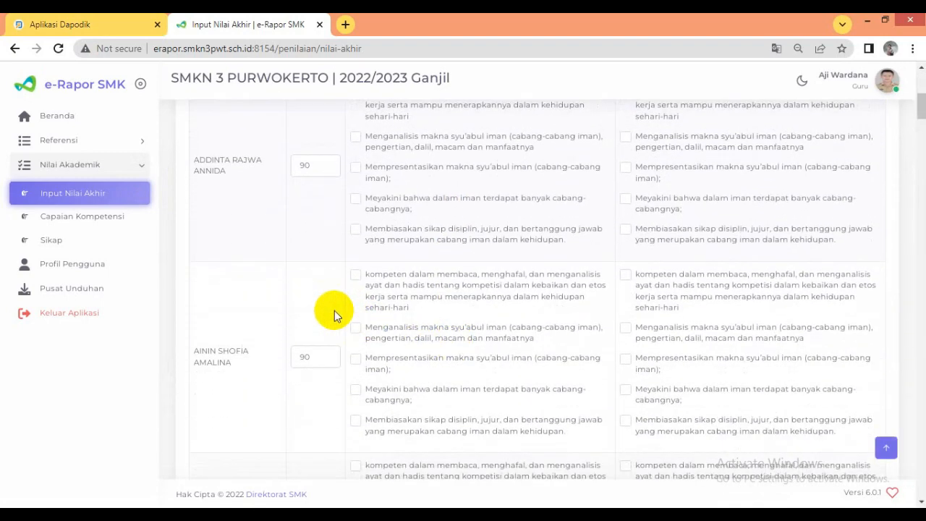
scroll(313, 319, down, 3)
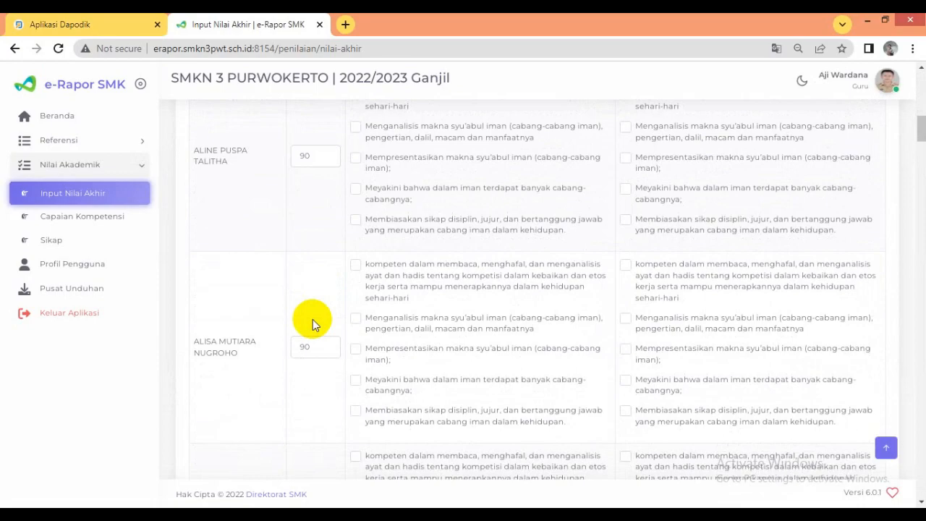
scroll(313, 319, down, 12)
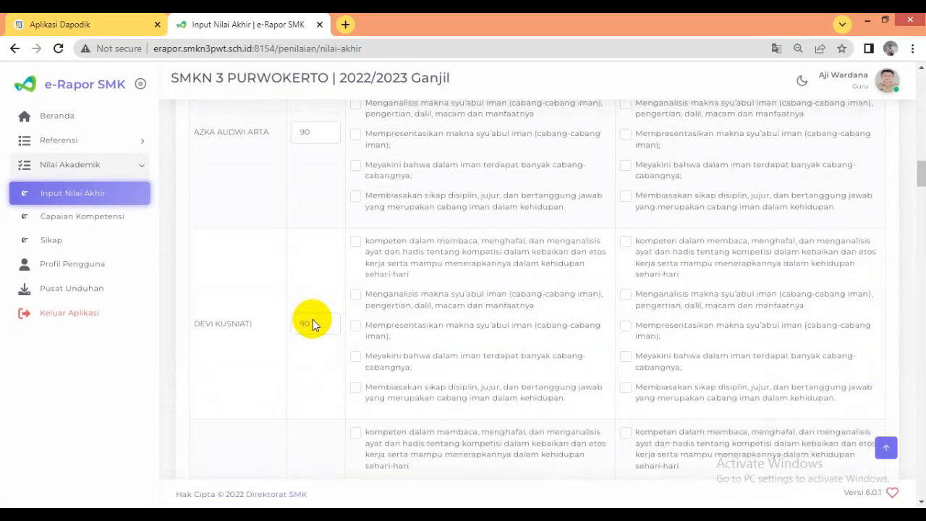
scroll(312, 319, down, 1)
scroll(313, 318, up, 14)
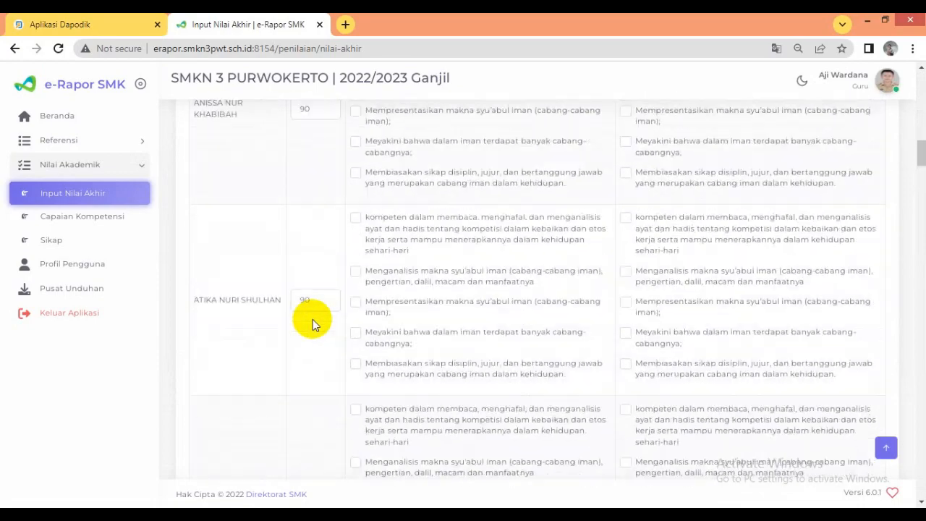
scroll(313, 319, up, 12)
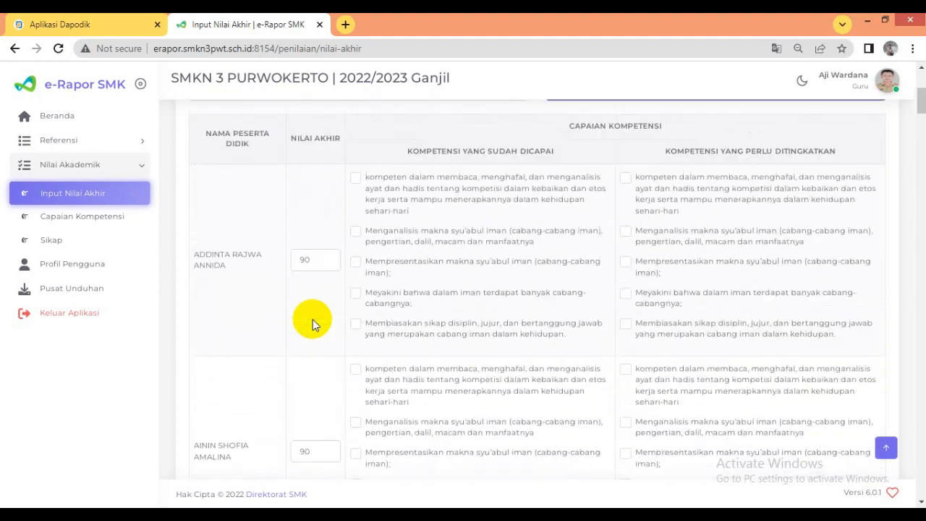
scroll(347, 321, down, 2)
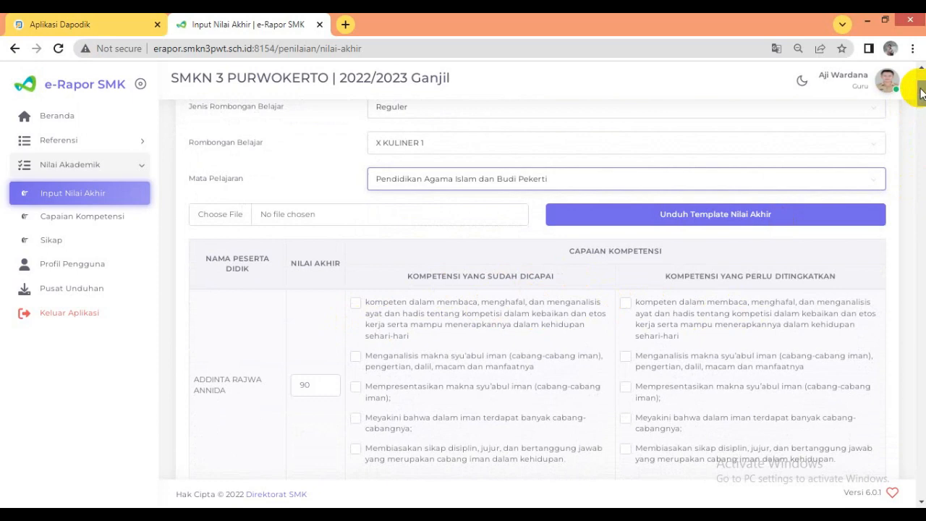
- For the first student, mark "kompeten dalam membaca, menghafal" as sudah dicapai and "Menganalisis makna syu'abul iman" as perlu ditingkatkan, and save the grades
click(355, 302)
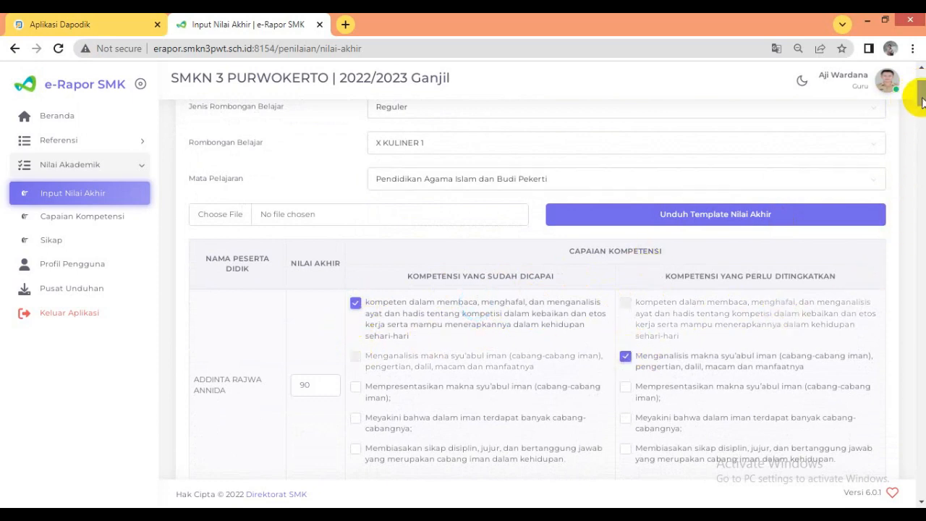
drag(920, 94, 913, 492)
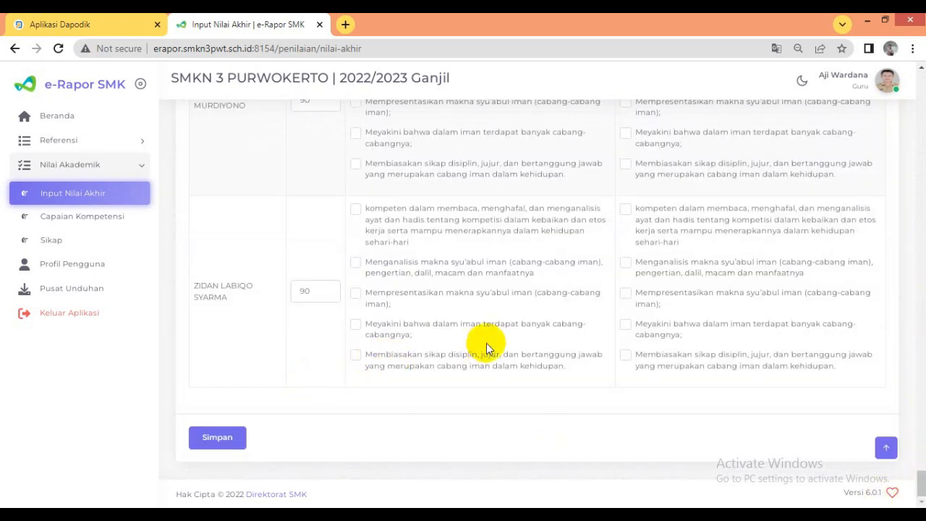
click(218, 438)
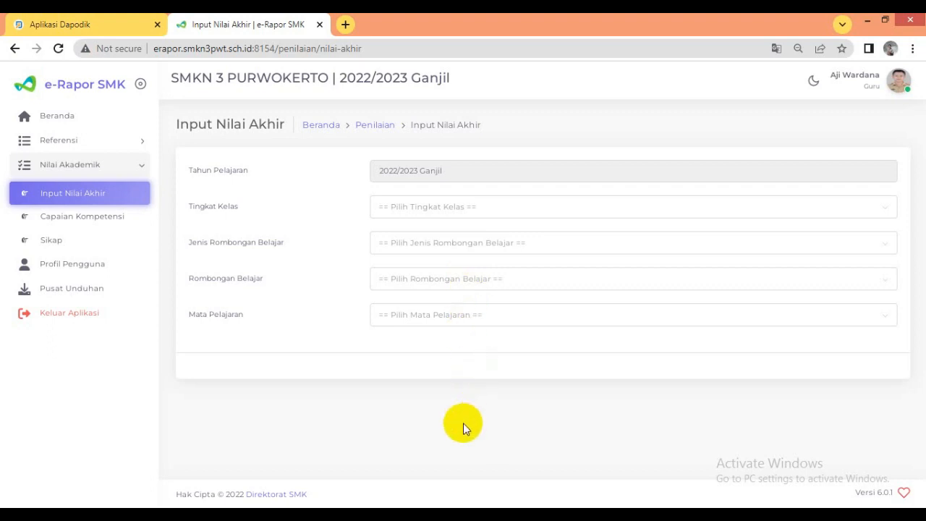
- Open the Capaian Kompetensi page and select Kelas 10, Reguler, X KULINER 1 and Pendidikan Agama Islam dan Budi Pekerti
click(97, 219)
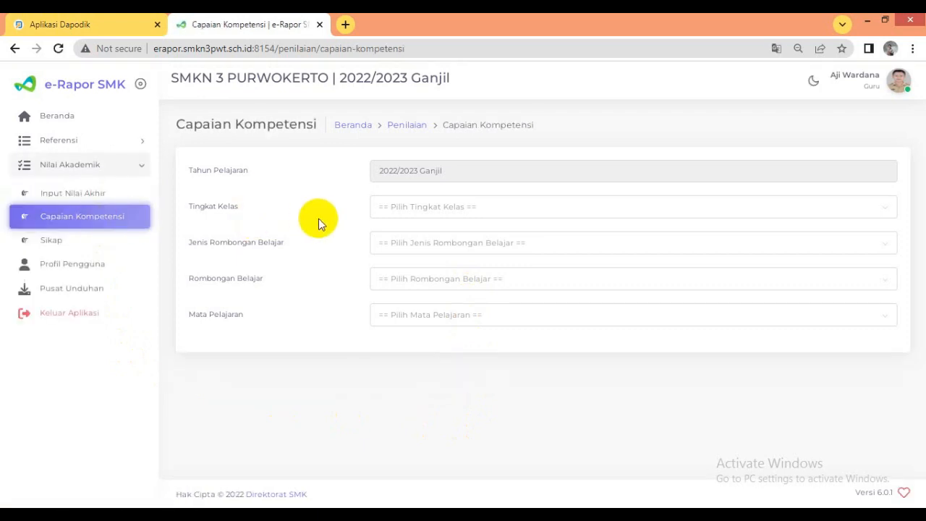
click(403, 206)
click(433, 225)
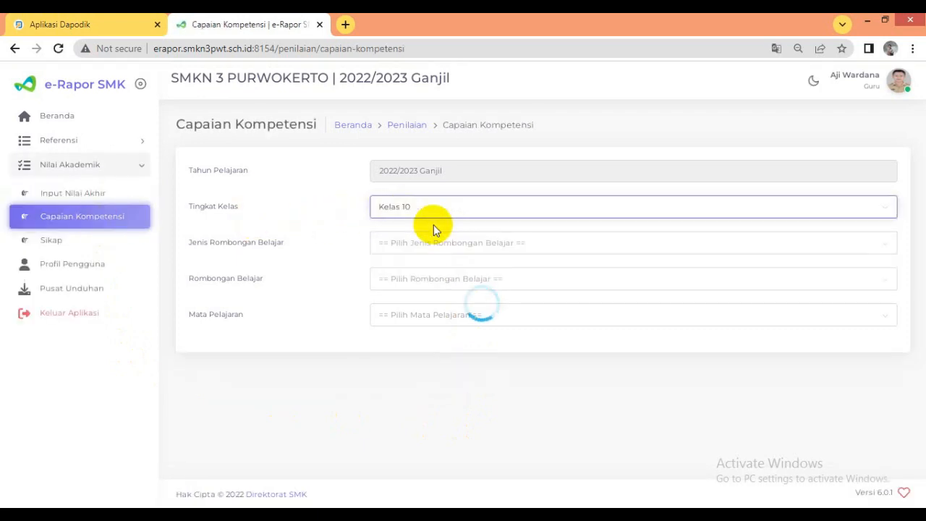
click(437, 242)
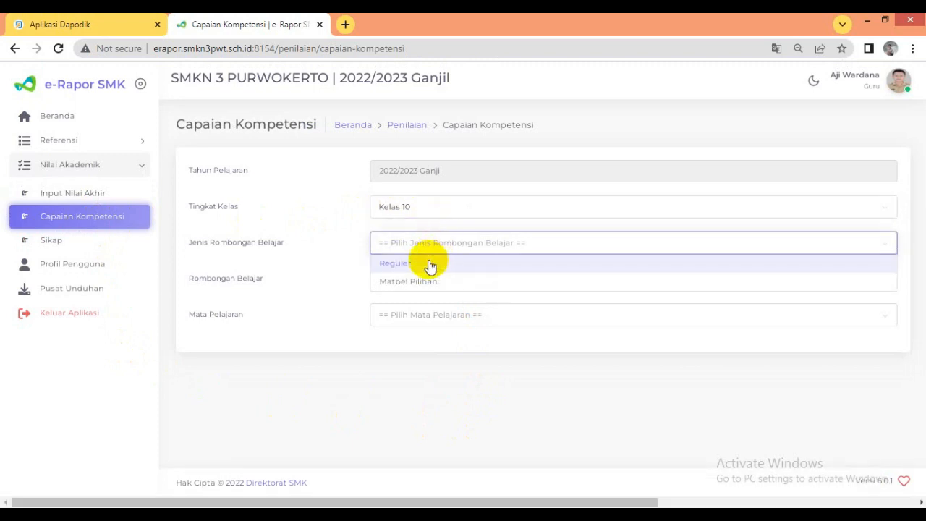
click(429, 265)
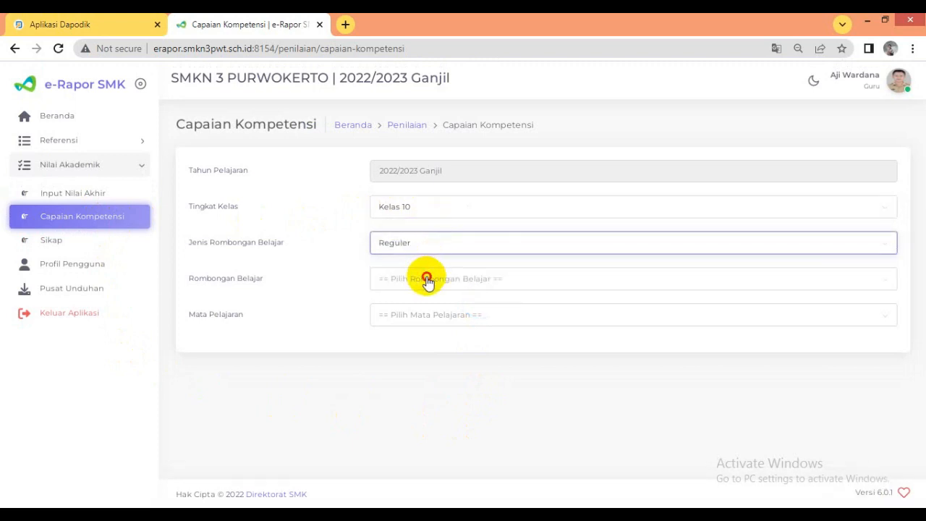
click(427, 281)
click(425, 331)
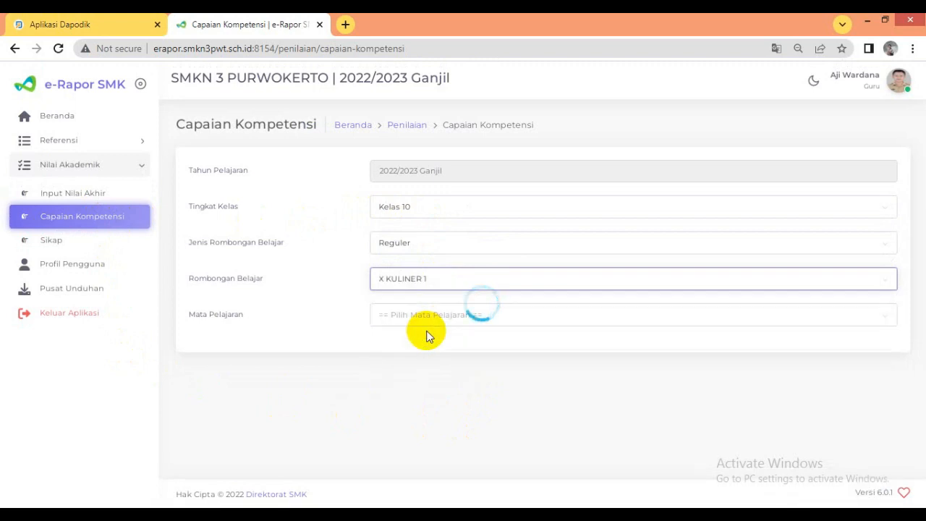
click(432, 318)
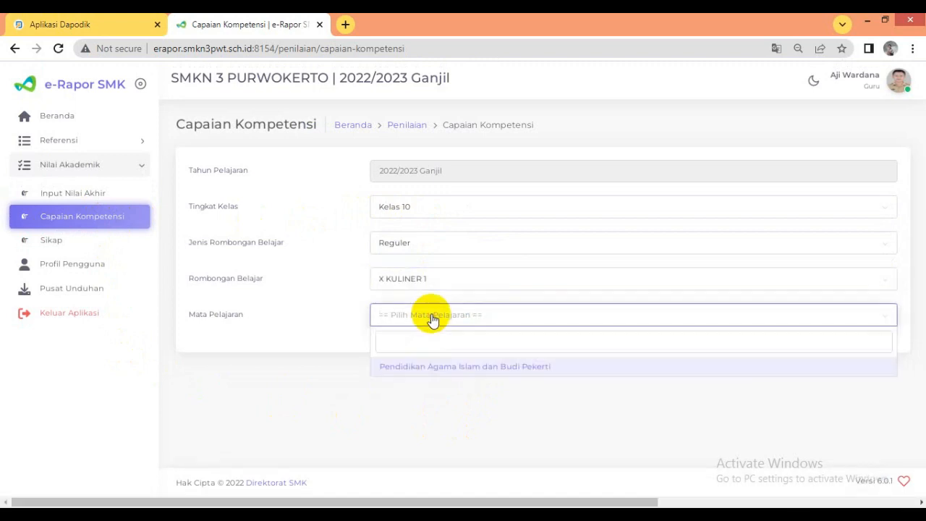
click(440, 366)
- Examine the students' Nilai Akhir and their descriptions of competencies already achieved and competencies needing improvement
scroll(439, 366, down, 3)
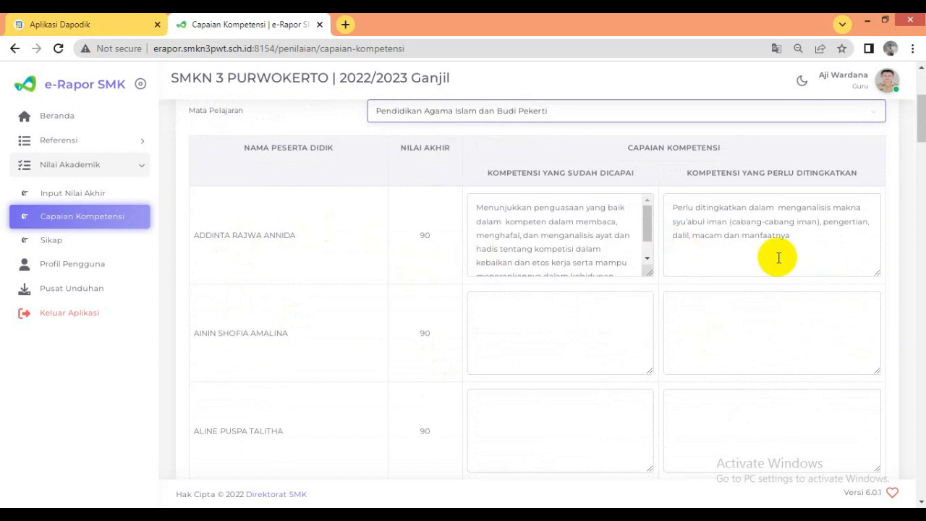
scroll(585, 249, down, 1)
scroll(585, 250, down, 1)
scroll(584, 249, up, 2)
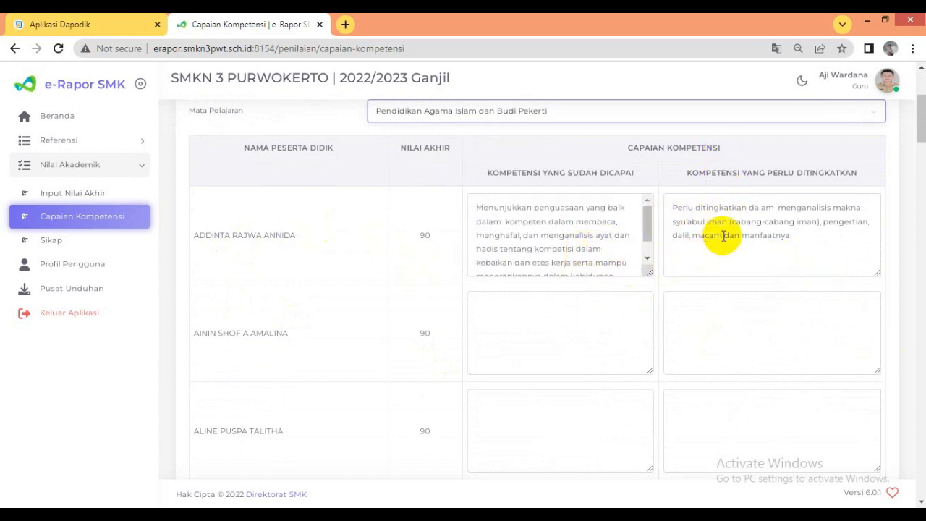
scroll(727, 233, down, 1)
scroll(726, 233, down, 1)
scroll(688, 268, up, 2)
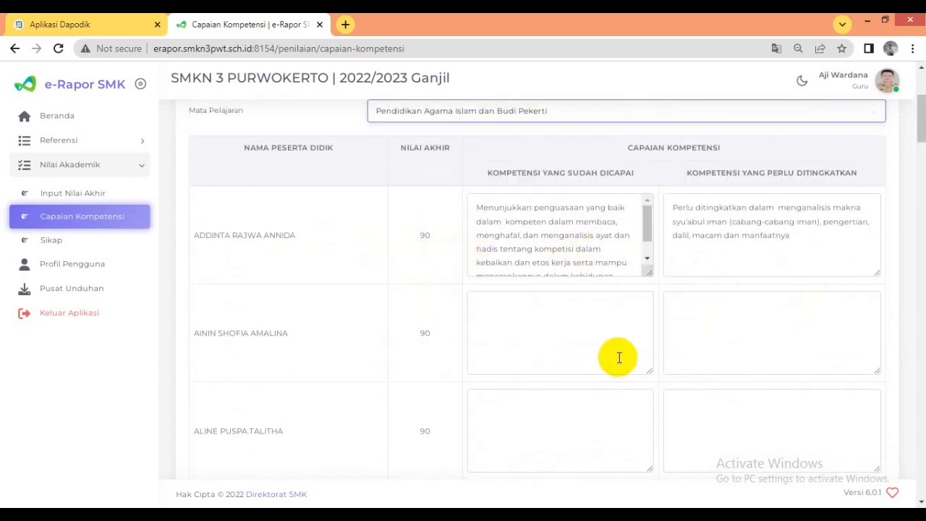
scroll(629, 355, down, 5)
scroll(769, 213, up, 6)
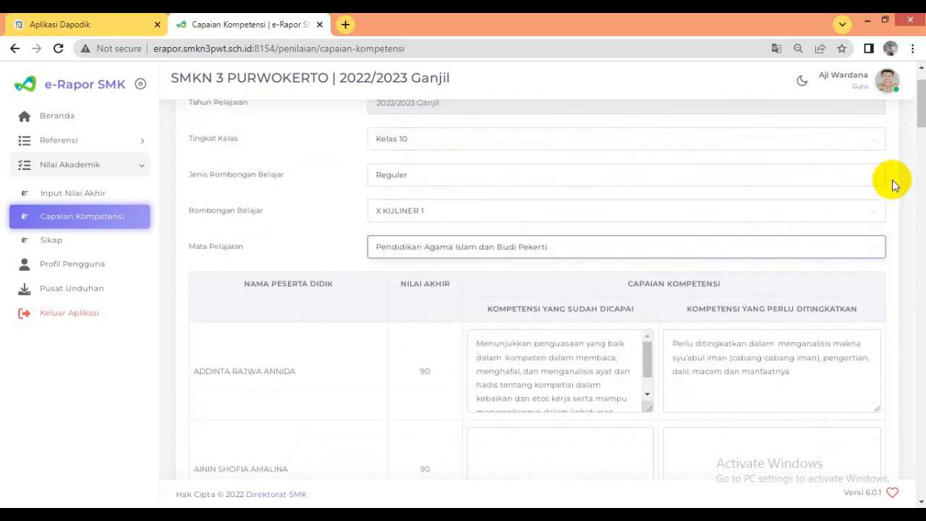
scroll(529, 427, down, 3)
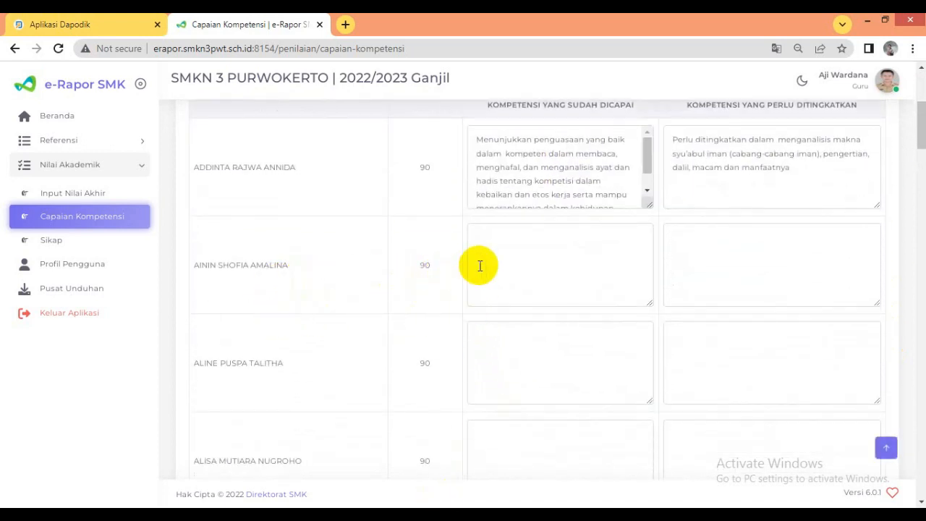
click(546, 242)
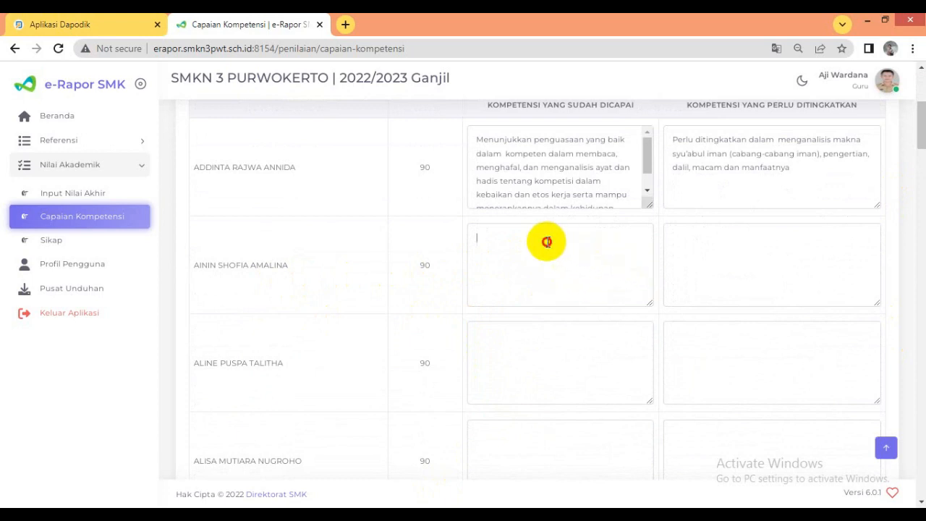
scroll(604, 254, up, 1)
scroll(600, 257, up, 2)
scroll(606, 265, down, 2)
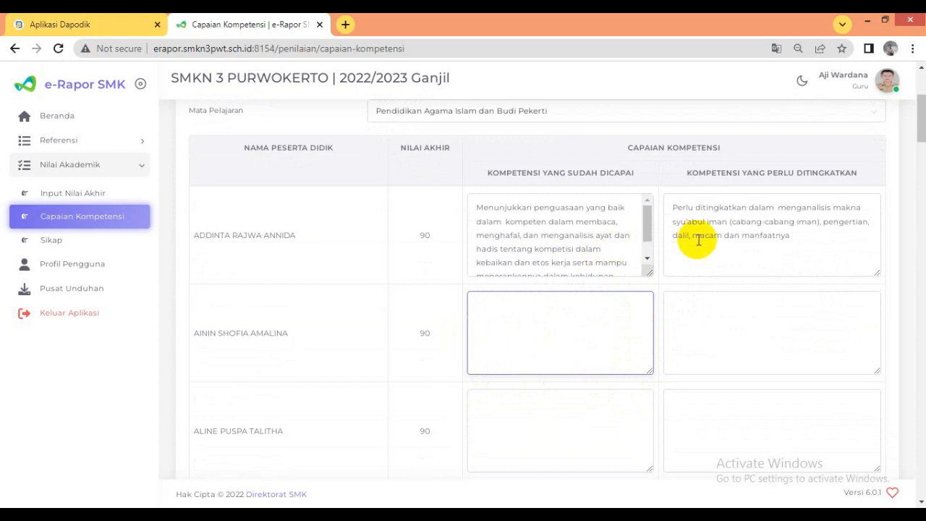
- Open the Beranda overview to check the number of assessed students for each taught class
mouse_move(920, 123)
mouse_down()
mouse_move(905, 334)
mouse_move(920, 108)
mouse_move(923, 116)
mouse_up()
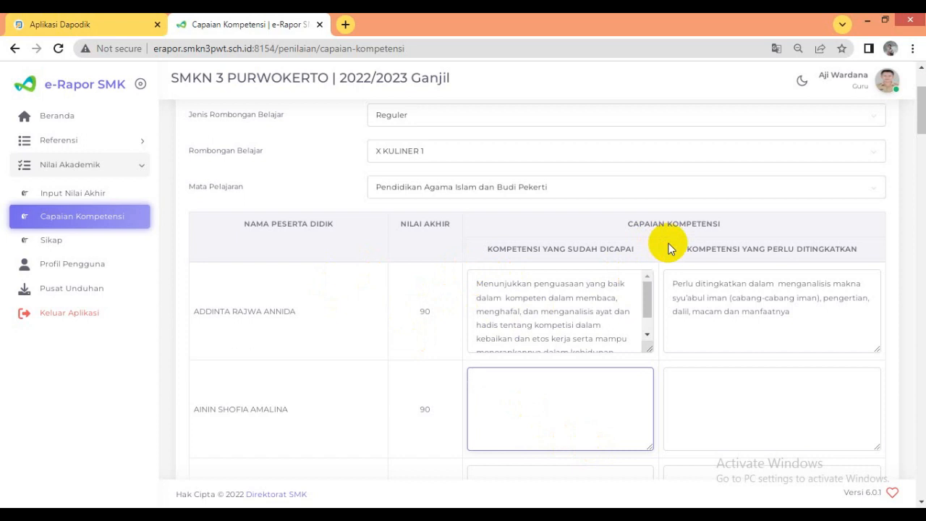
scroll(417, 278, up, 2)
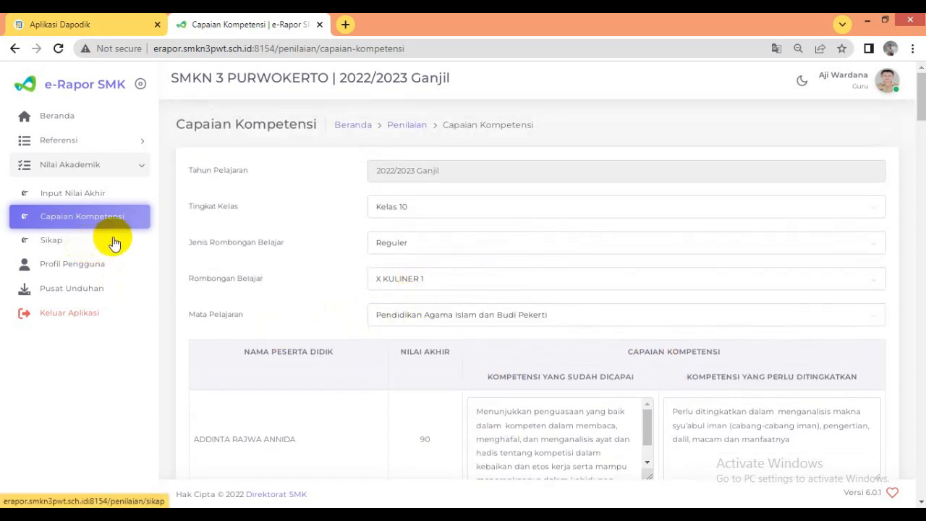
click(71, 119)
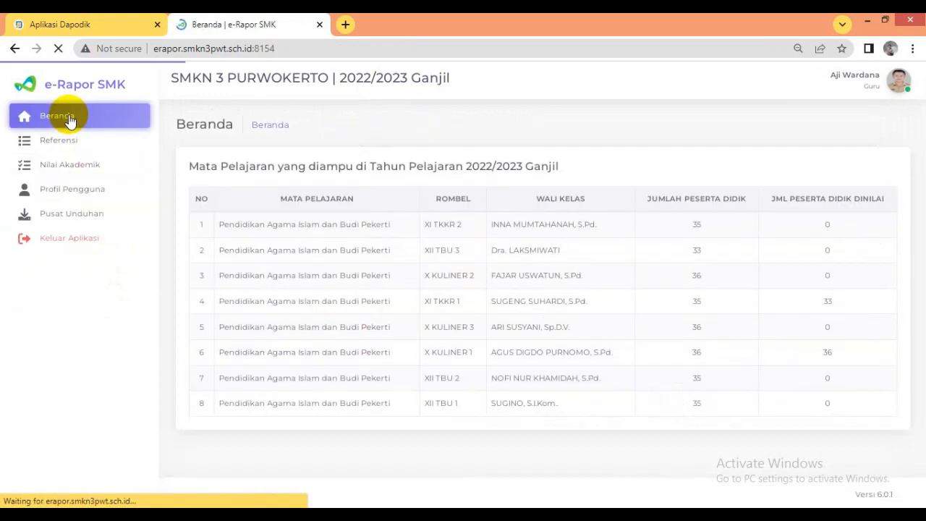